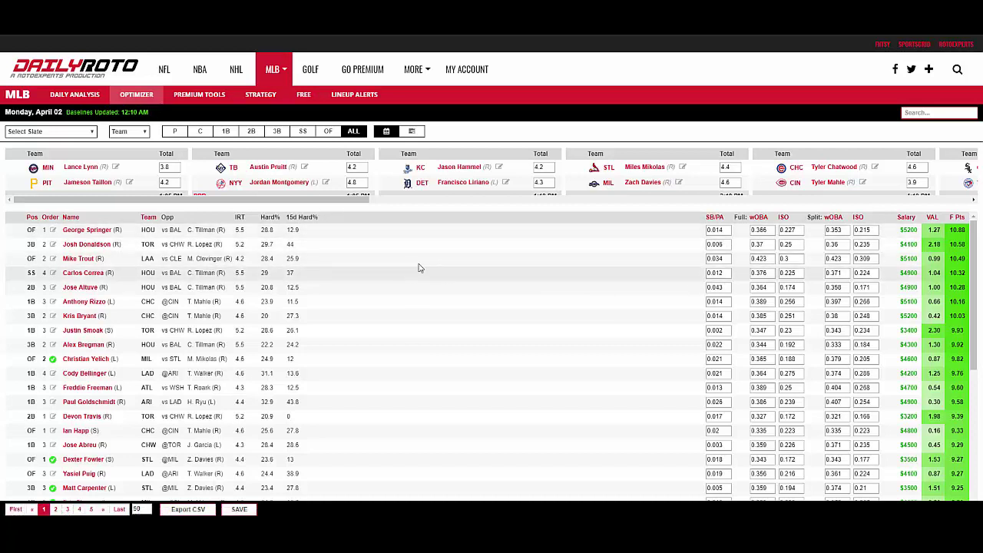
# Step: Choose the DraftKings: Main (9) slate from the Select Slate list
pyautogui.click(93, 134)
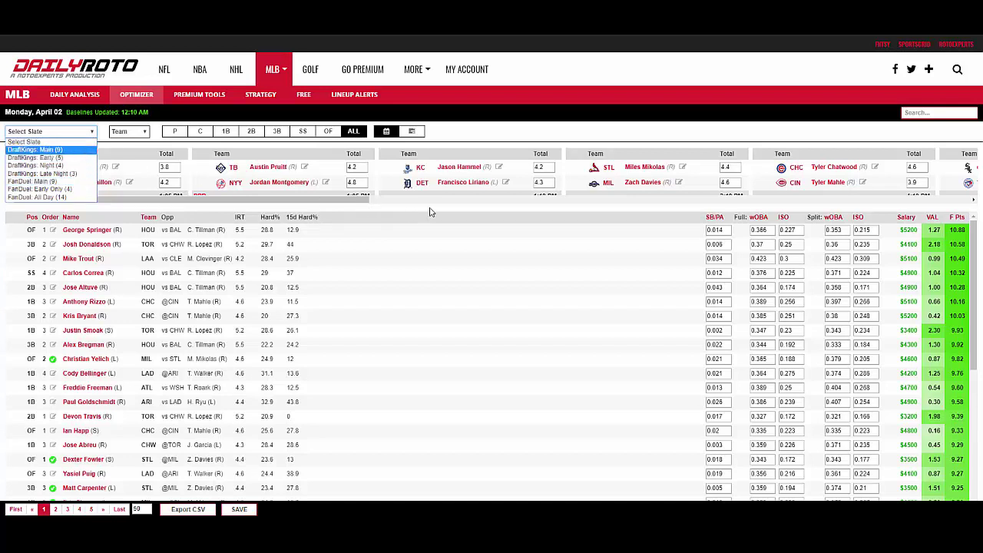
pyautogui.press('Return')
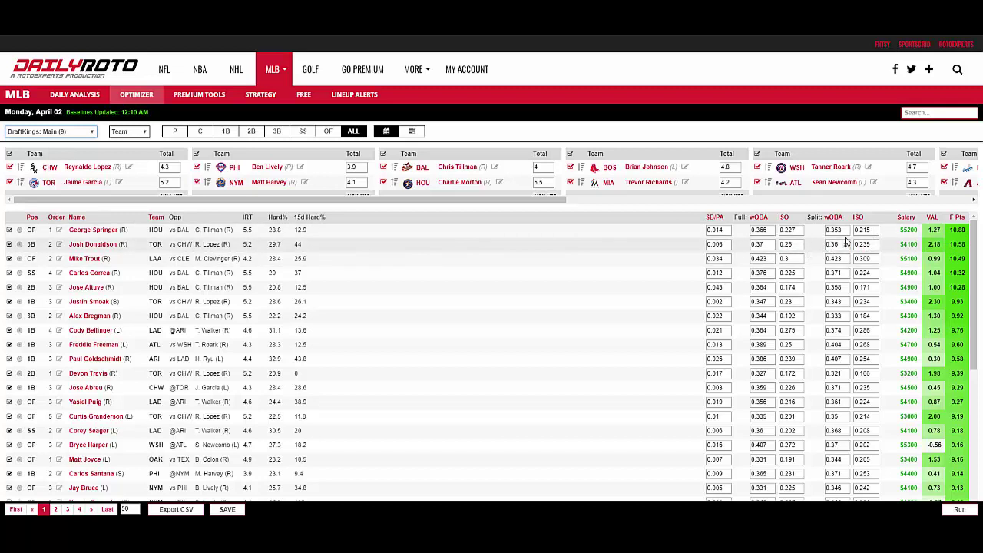
# Step: Raise Springer's Full wOBA to 0.38, reset it, then set it to 0.38 again
pyautogui.click(770, 230)
pyautogui.click(772, 229)
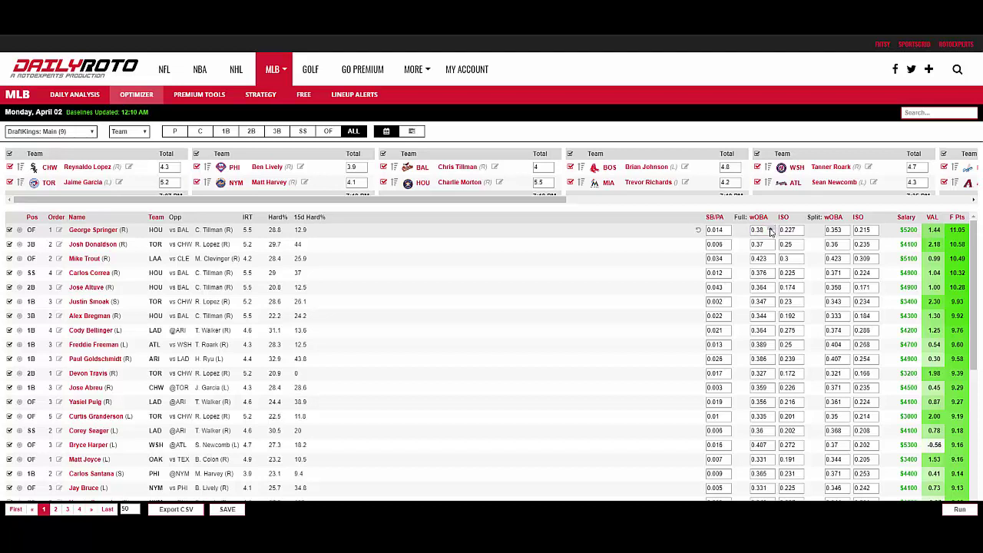
pyautogui.click(699, 232)
pyautogui.click(700, 232)
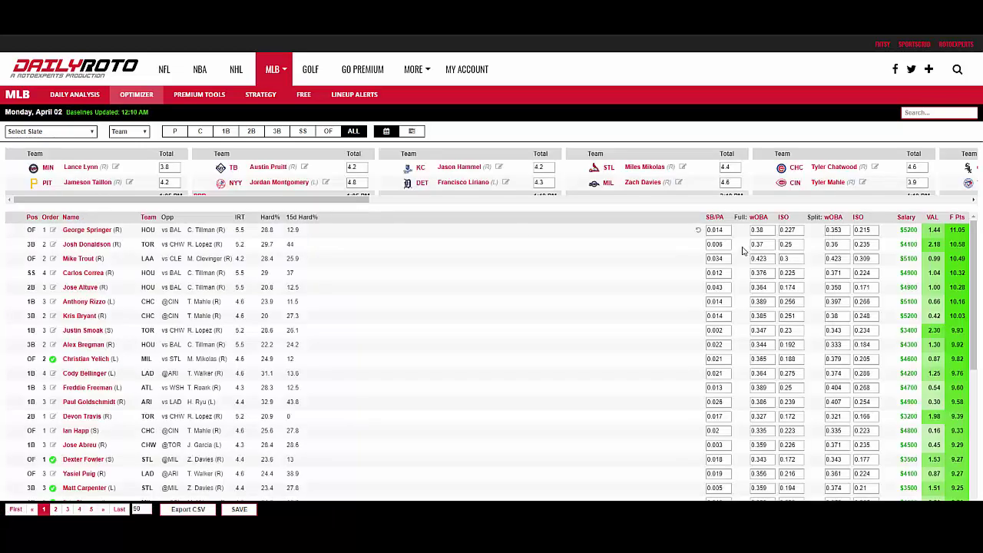
# Step: Reload the DraftKings: Main (9) slate, keeping Springer's 0.38 Full wOBA
pyautogui.click(700, 235)
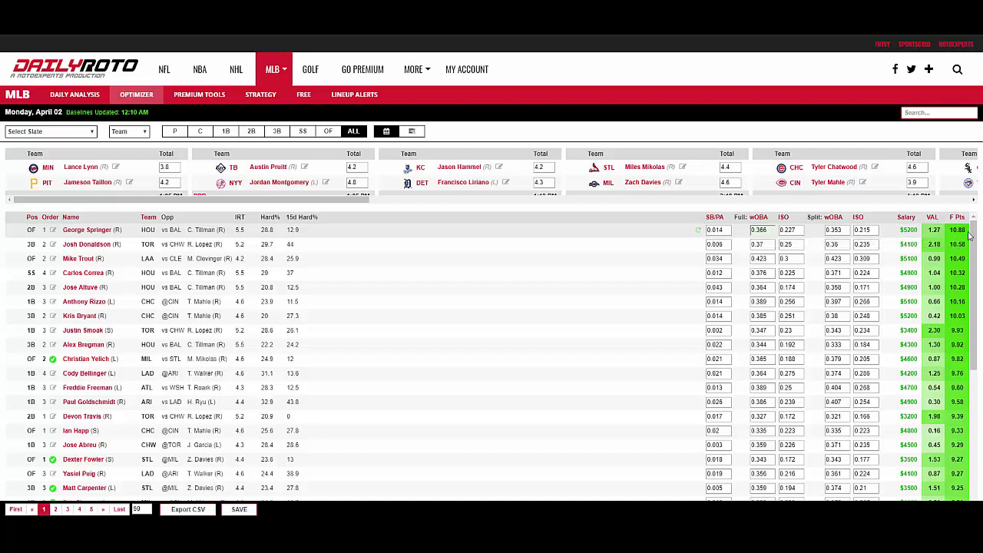
pyautogui.click(47, 132)
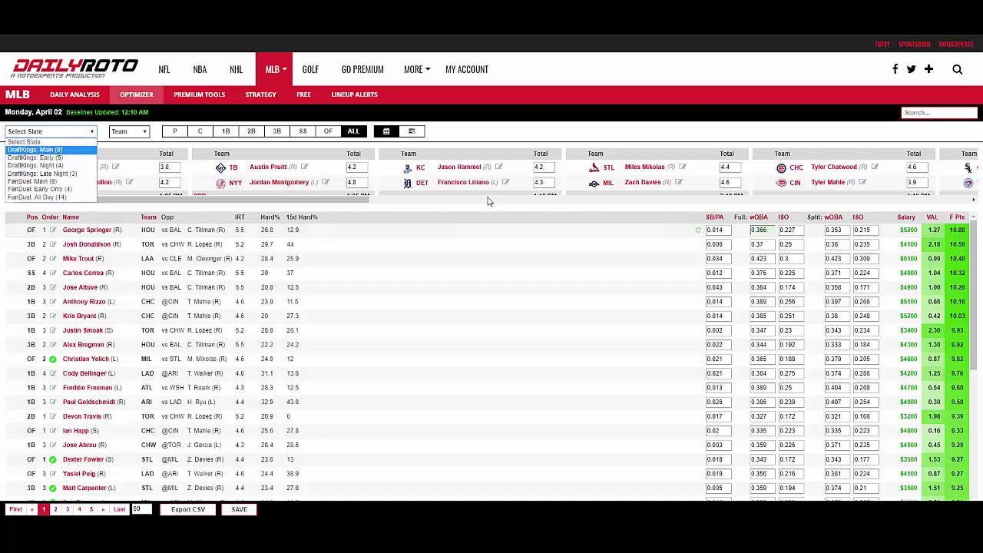
pyautogui.press('Return')
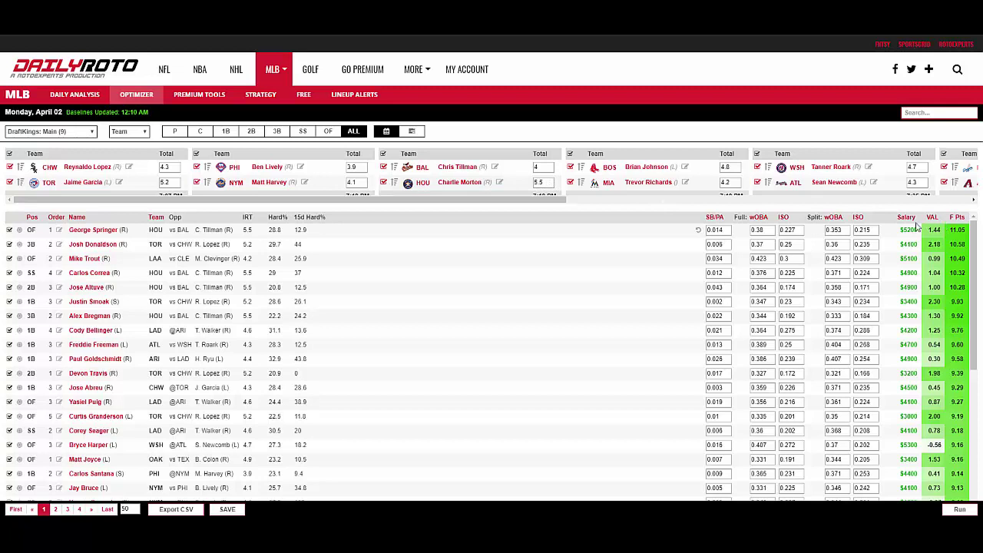
# Step: Enter 0.366 as Springer's Full wOBA and step HOU's implied run total up
pyautogui.doubleClick(757, 229)
pyautogui.write('0.366')
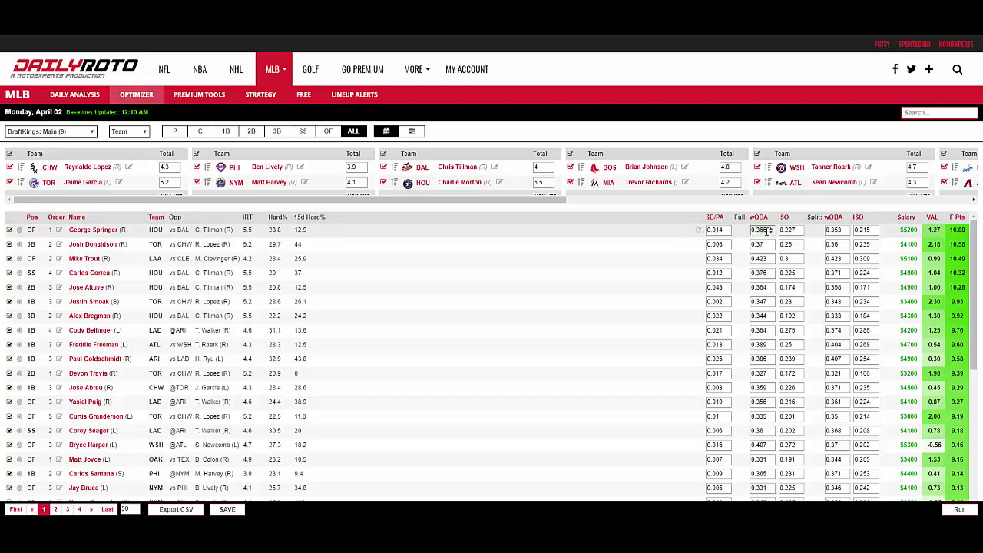
pyautogui.click(549, 180)
pyautogui.click(549, 180)
pyautogui.click(550, 180)
pyautogui.click(549, 179)
pyautogui.click(549, 179)
# Step: Filter the table to HOU hitters and adjust HOU's run total, settling at 5.5
pyautogui.click(416, 184)
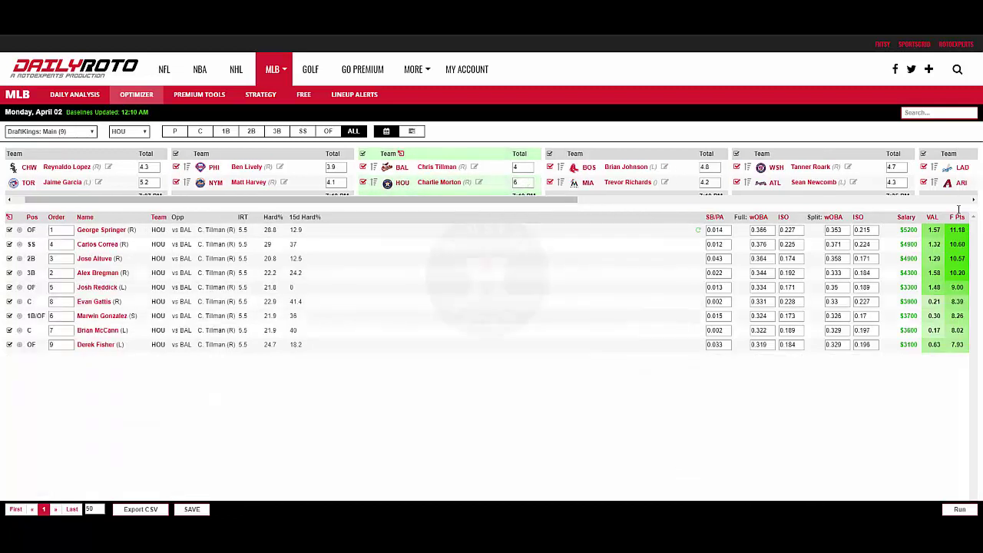
pyautogui.click(529, 182)
pyautogui.click(529, 180)
pyautogui.click(528, 180)
pyautogui.click(528, 186)
pyautogui.click(528, 185)
pyautogui.click(528, 185)
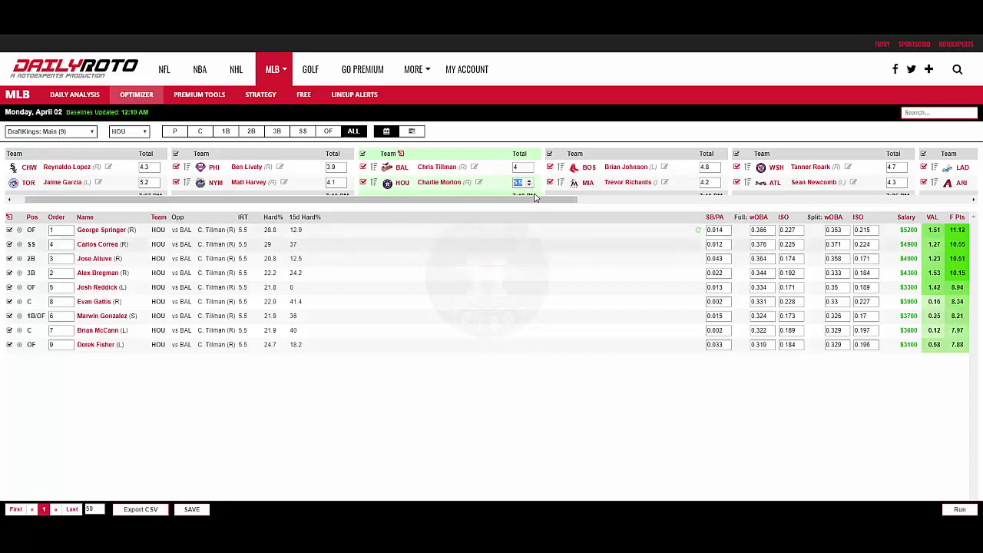
pyautogui.click(528, 185)
pyautogui.click(529, 185)
pyautogui.click(529, 185)
pyautogui.click(528, 185)
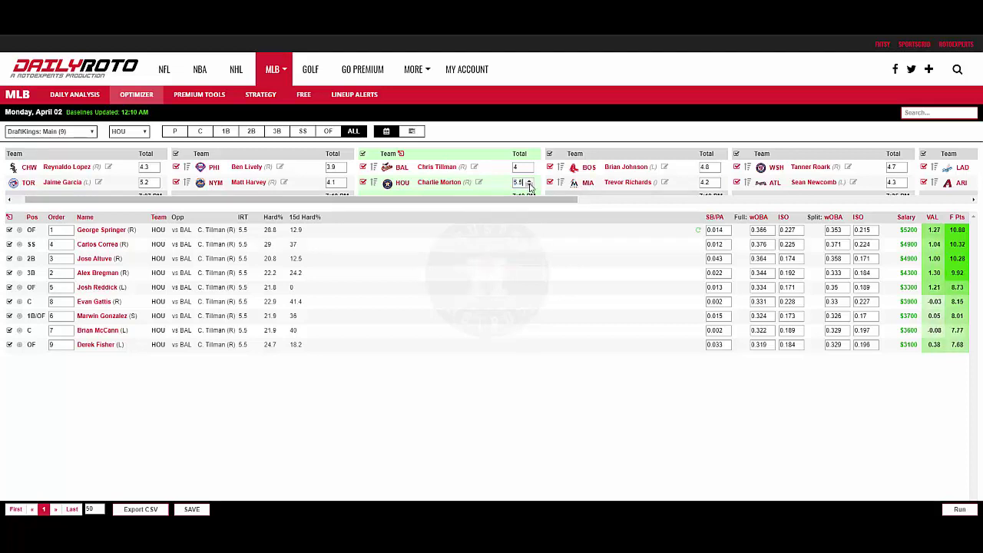
pyautogui.click(56, 233)
pyautogui.moveTo(55, 233); pyautogui.dragTo(70, 235)
pyautogui.click(69, 230)
pyautogui.click(69, 230)
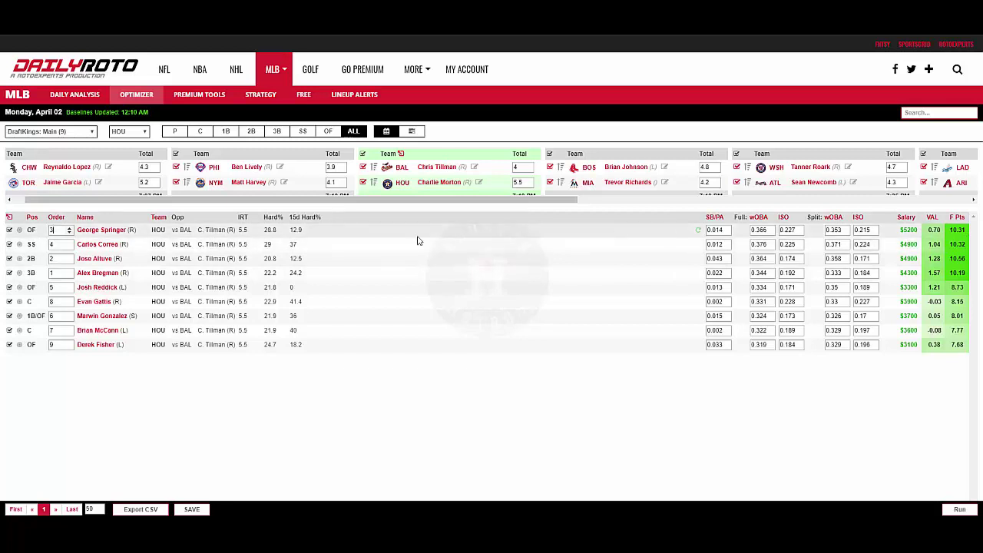
pyautogui.click(69, 233)
pyautogui.click(70, 233)
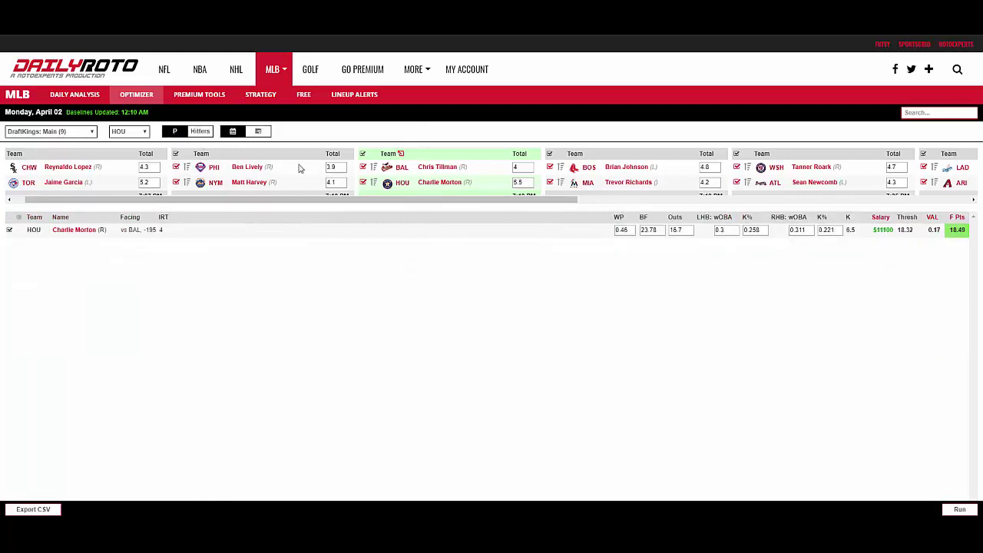
# Step: Set the pitcher Team filter to Team (all) and raise Charlie Morton's K% to 0.25
pyautogui.click(144, 134)
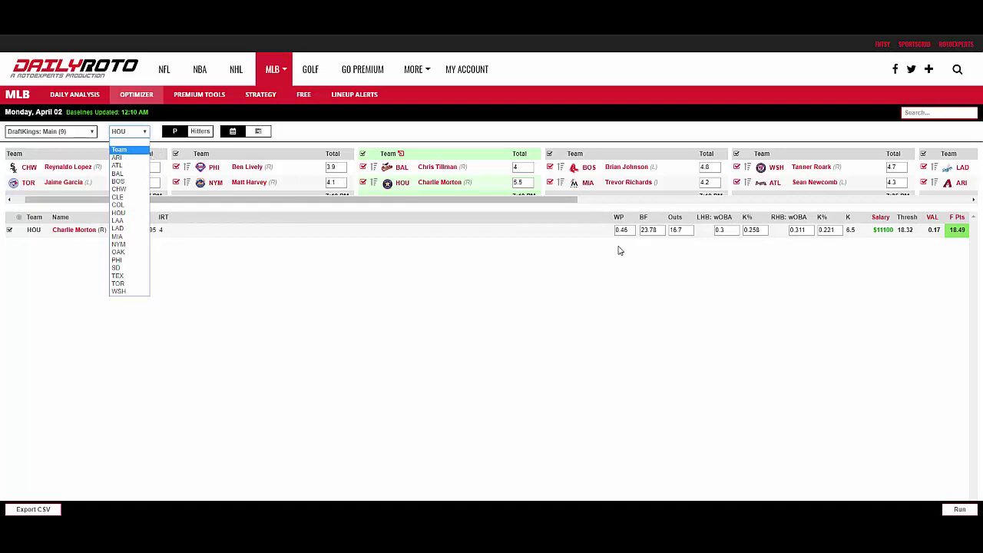
pyautogui.press('Return')
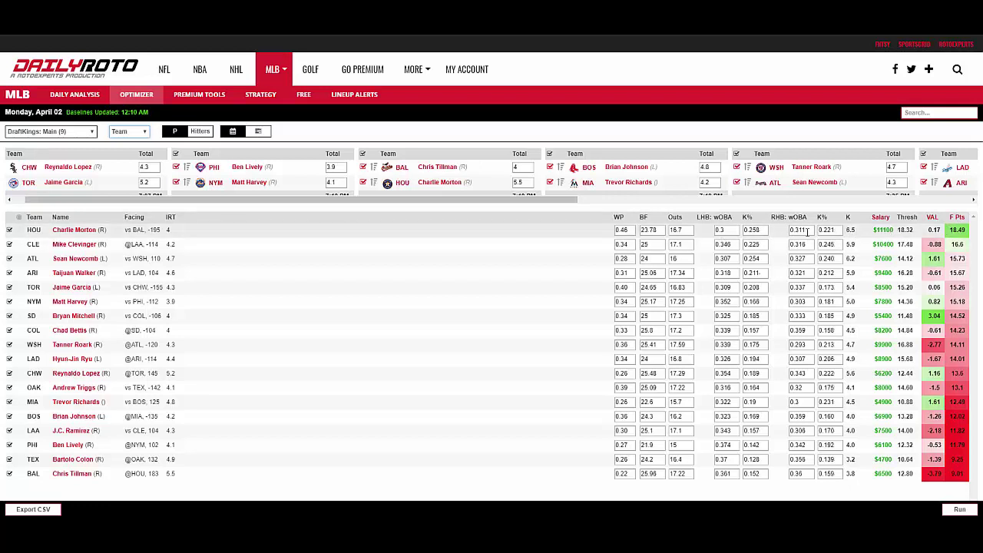
pyautogui.click(839, 230)
pyautogui.click(839, 229)
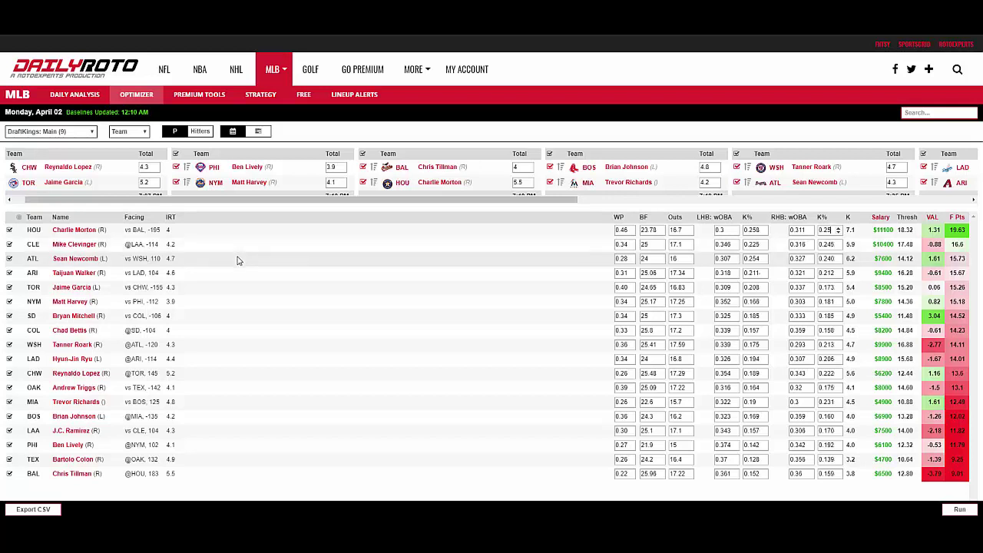
# Step: Exclude the PHI, NYM and MIA pitcher matchups, then switch to the Hitters table
pyautogui.click(176, 167)
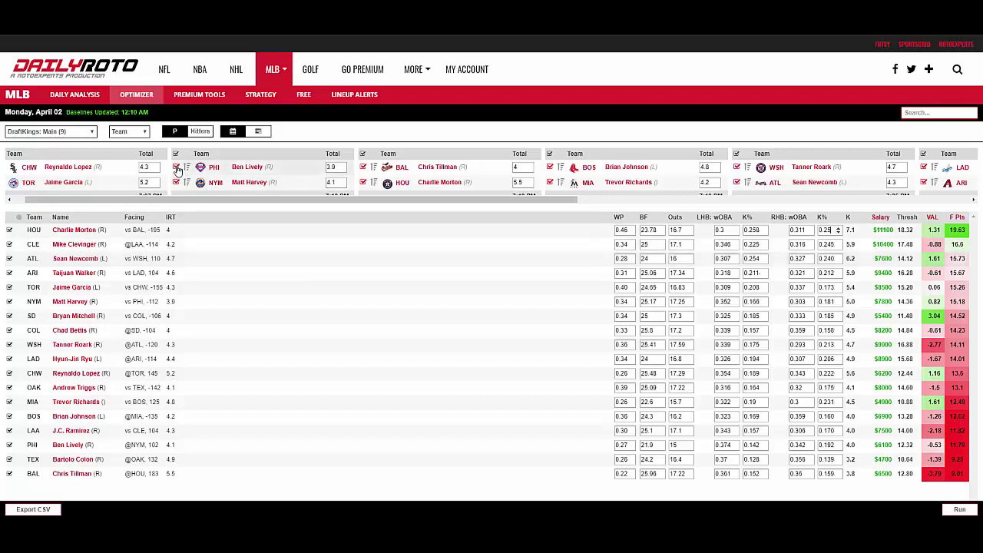
pyautogui.click(176, 182)
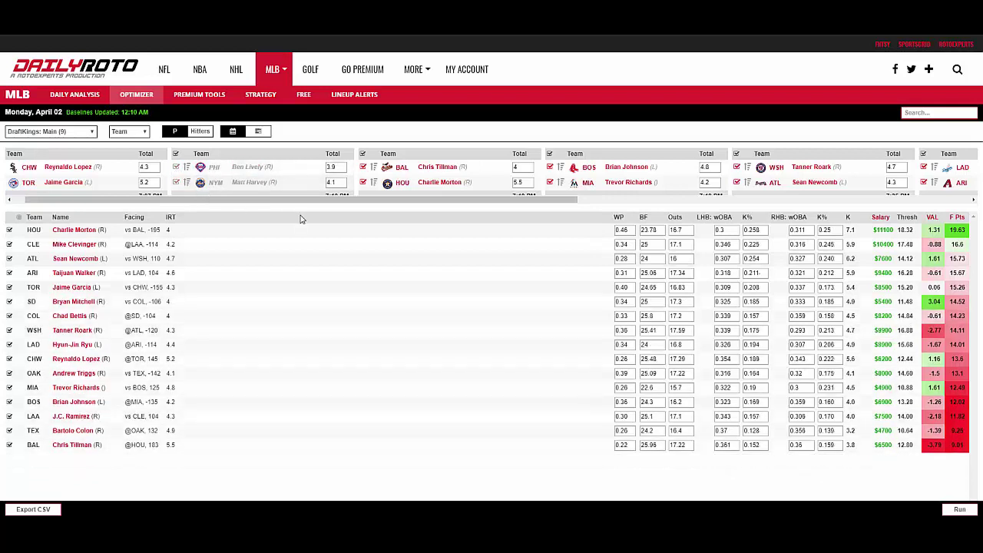
pyautogui.click(550, 183)
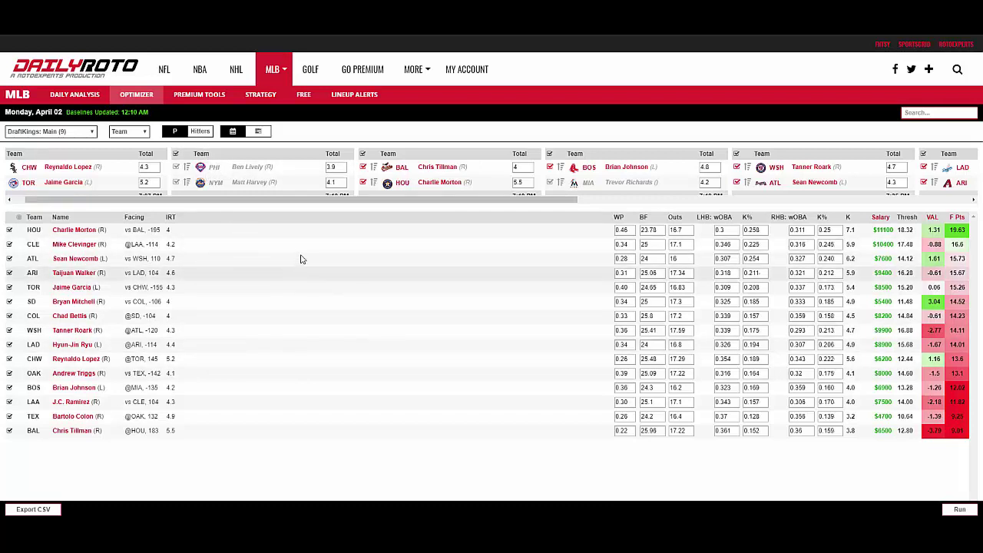
pyautogui.click(200, 132)
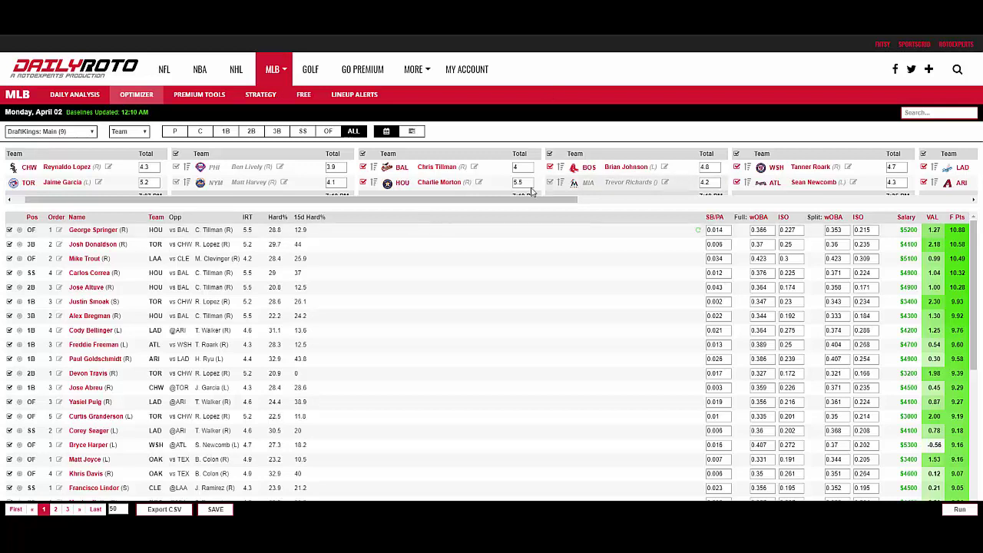
pyautogui.click(374, 184)
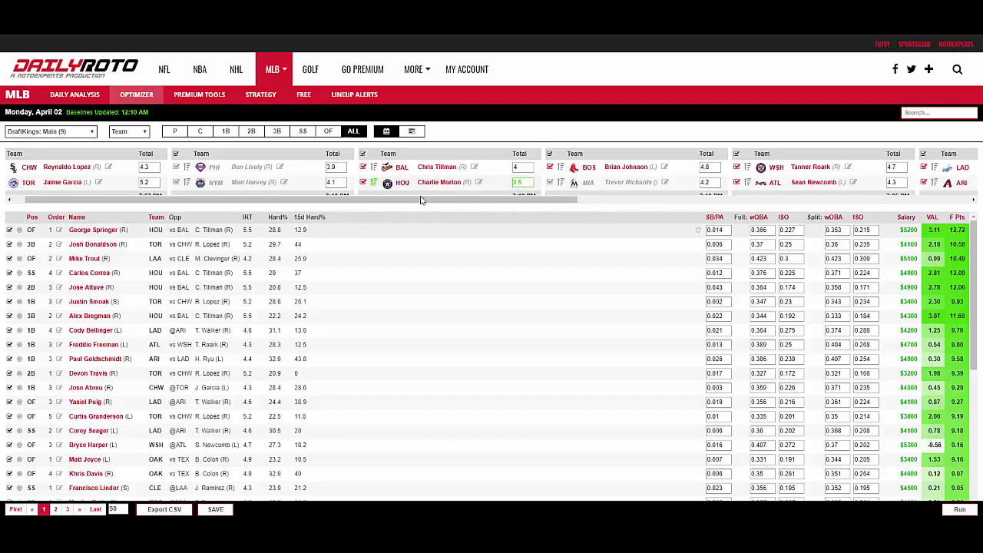
pyautogui.click(374, 185)
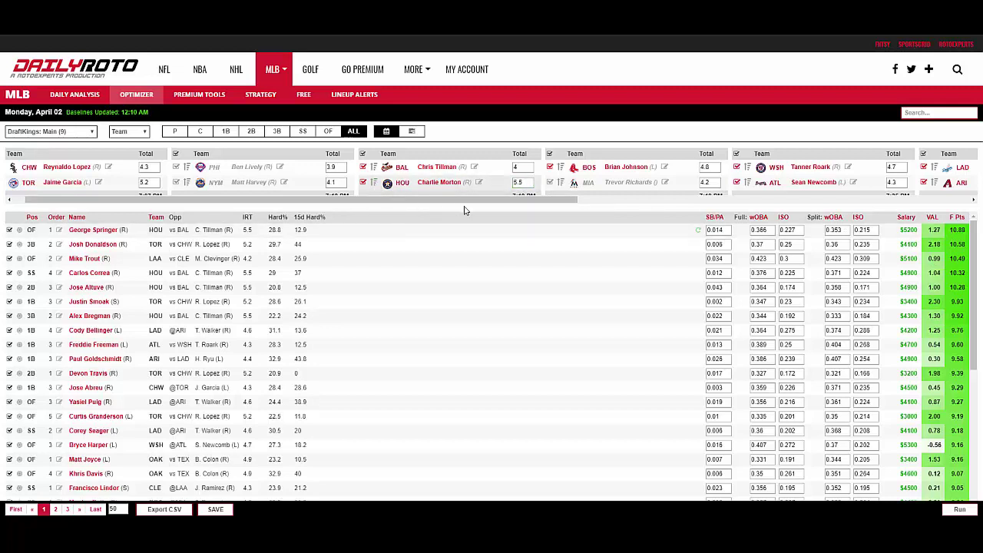
pyautogui.click(374, 185)
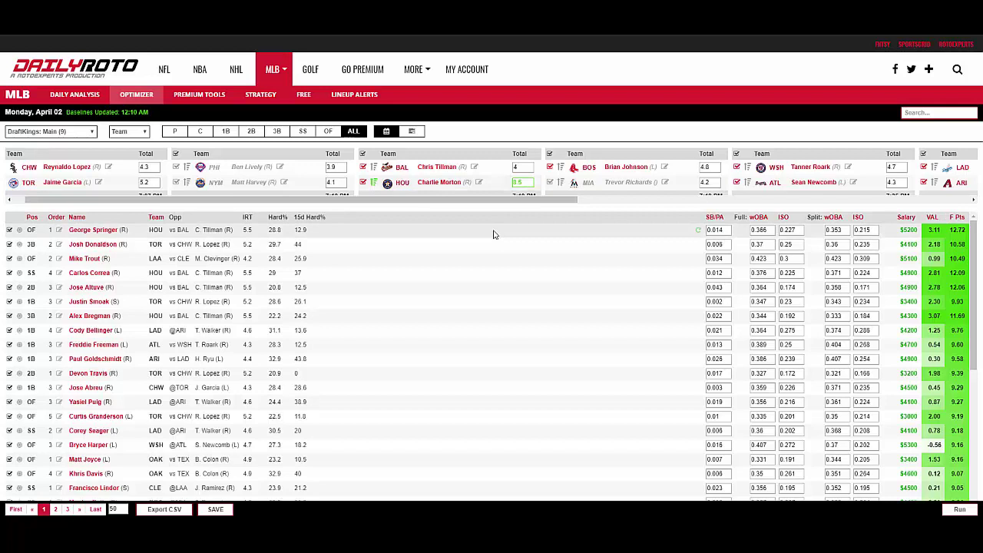
pyautogui.click(374, 184)
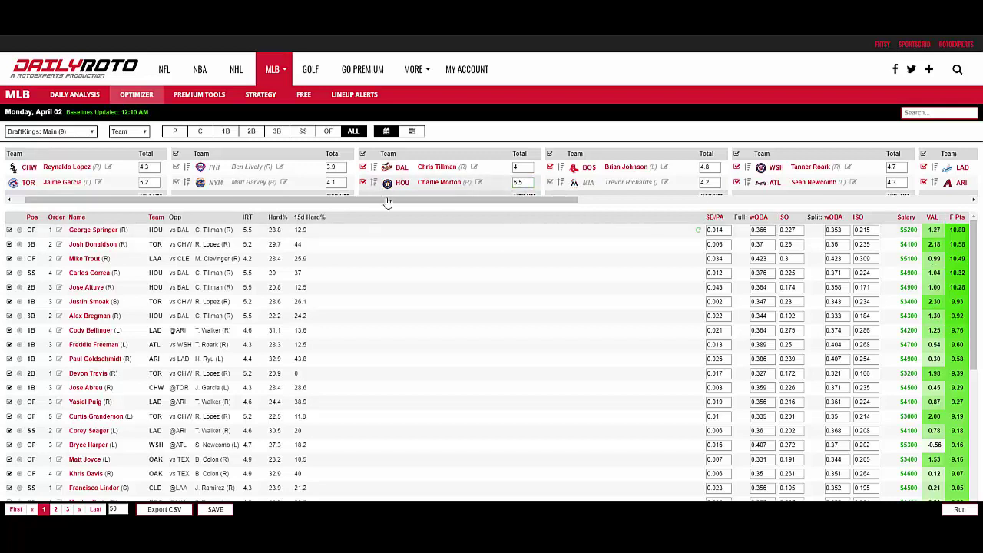
# Step: Toggle the 5, 4, 3 and Other stack patterns off and back on, leaving all enabled
pyautogui.click(412, 132)
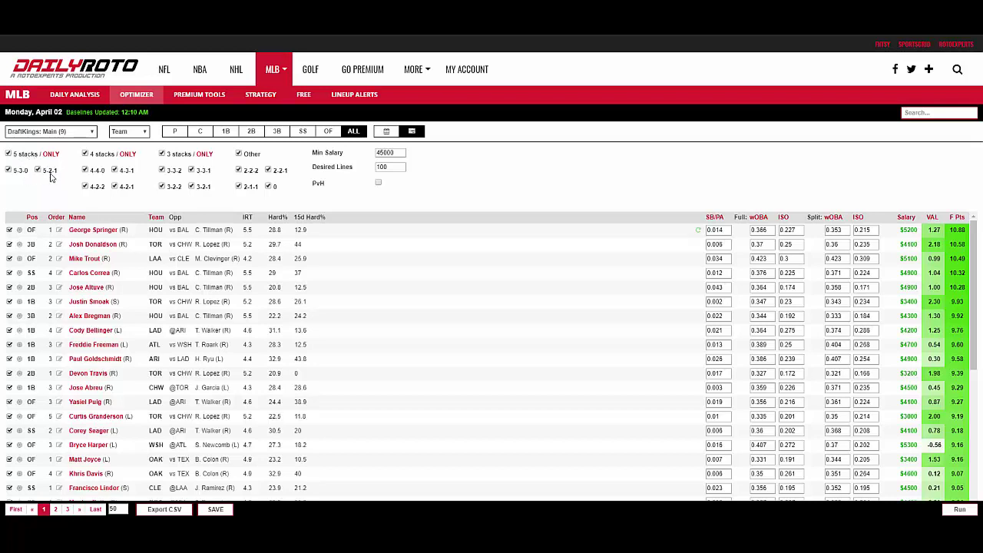
pyautogui.click(8, 154)
pyautogui.click(162, 153)
pyautogui.click(239, 153)
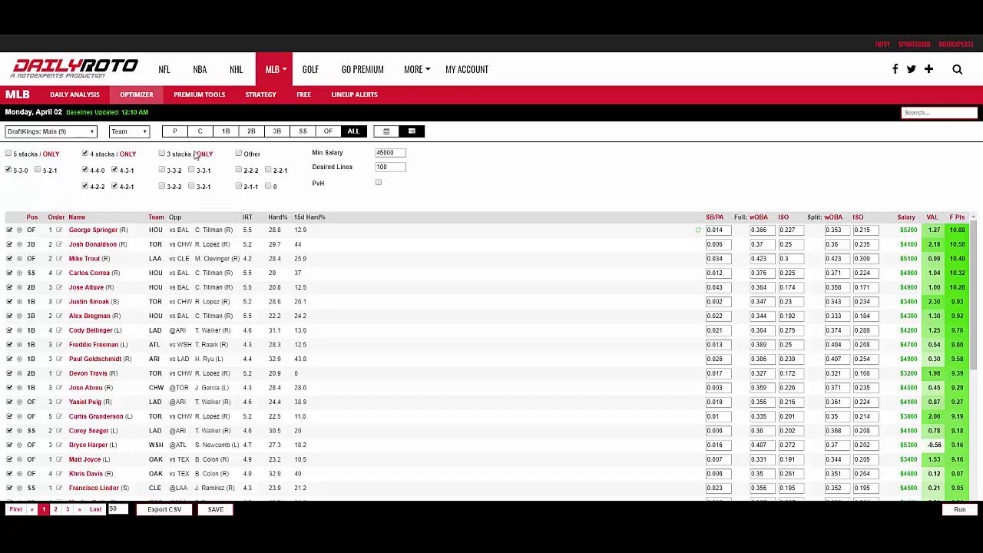
pyautogui.click(84, 153)
pyautogui.click(9, 170)
pyautogui.click(9, 154)
pyautogui.click(85, 153)
pyautogui.click(162, 154)
pyautogui.click(239, 153)
pyautogui.click(268, 187)
# Step: Run the optimizer with the current stack settings to generate lineups
pyautogui.click(950, 512)
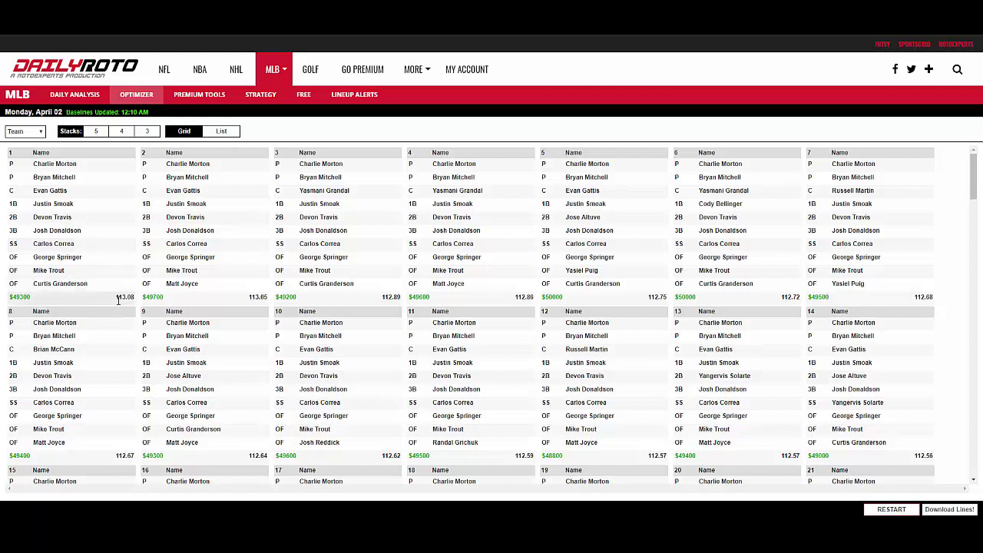
# Step: Switch the lineups to List view and scroll through the rows and back up
pyautogui.click(232, 136)
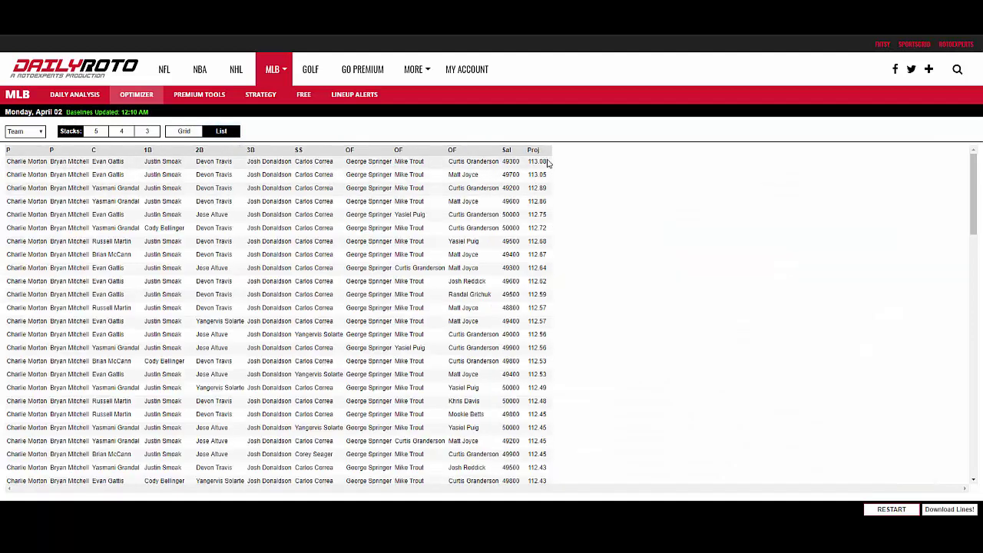
pyautogui.scroll(-4, 541, 310)
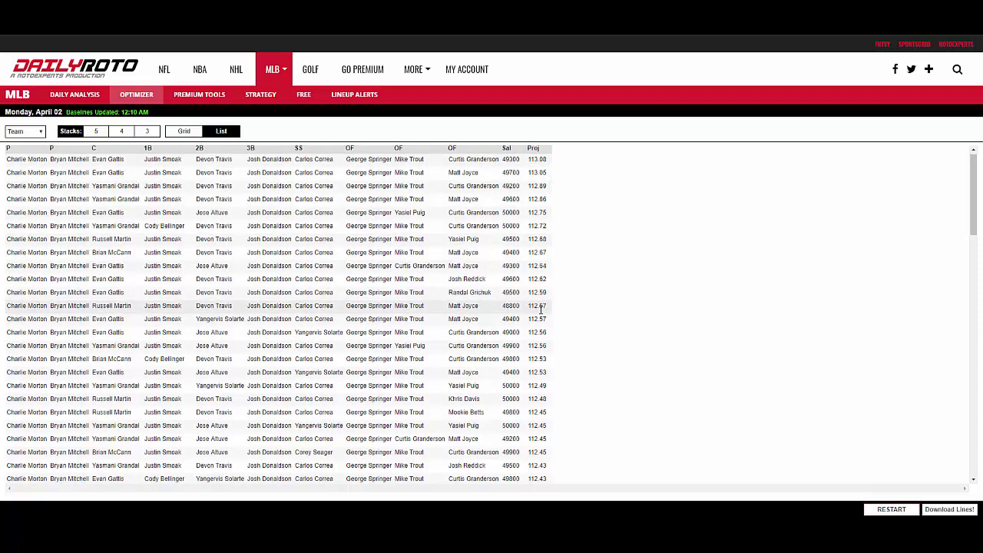
pyautogui.scroll(4, 541, 310)
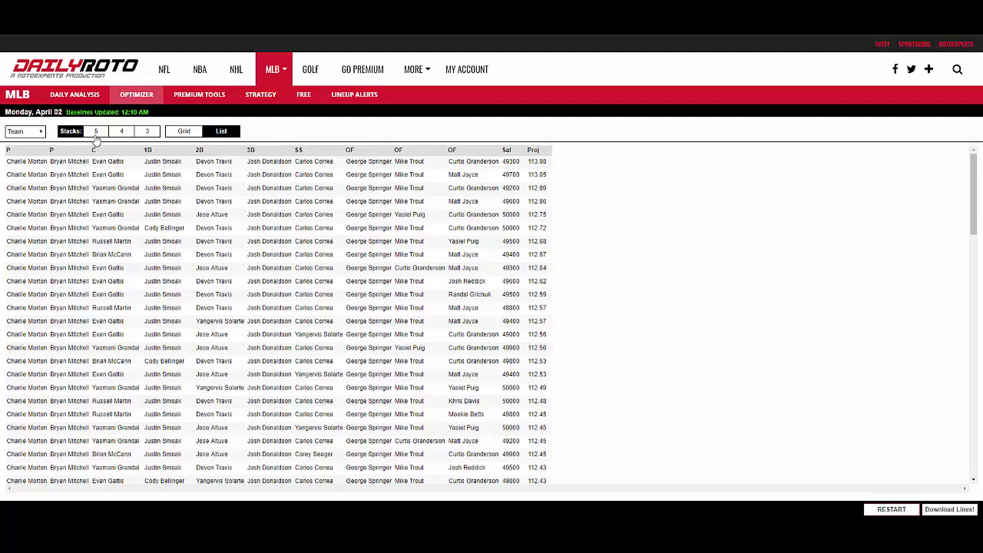
# Step: Return to card view and browse the 5-stack and 4-stack lineups
pyautogui.click(167, 133)
pyautogui.click(95, 132)
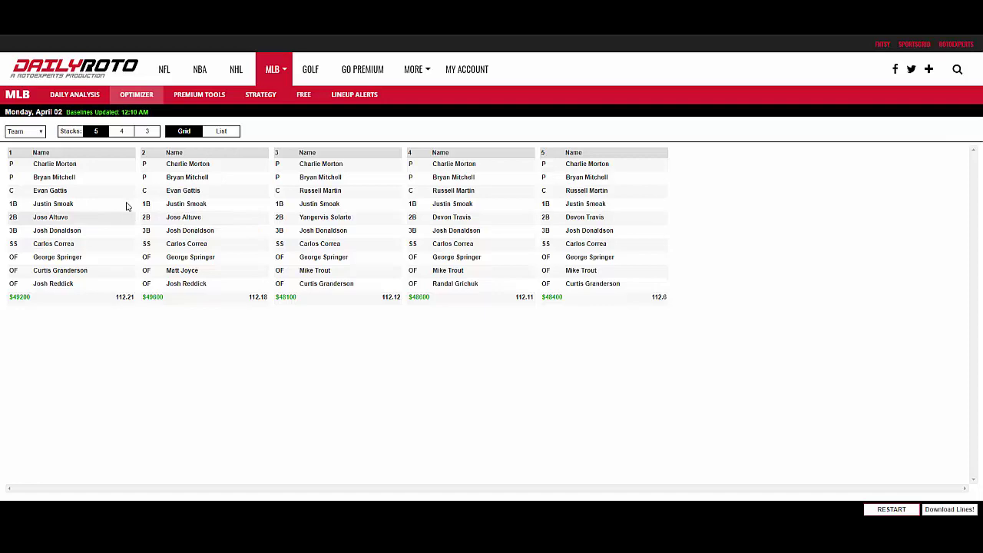
pyautogui.click(122, 132)
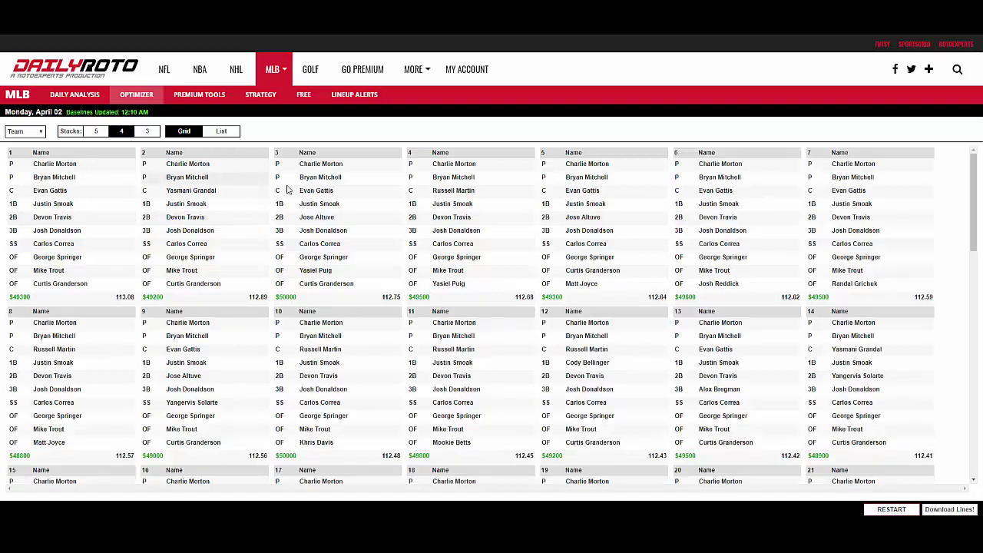
pyautogui.scroll(-3, 291, 203)
pyautogui.scroll(-4, 323, 215)
pyautogui.scroll(7, 321, 223)
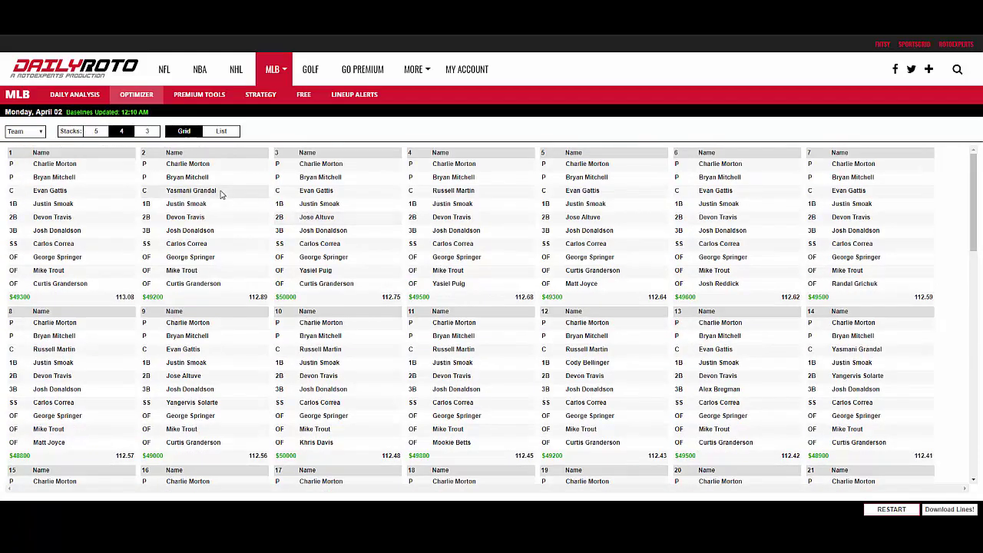
# Step: Regenerate the lineups with 3-player stacks and scroll through the results
pyautogui.click(151, 133)
pyautogui.scroll(-1, 291, 202)
pyautogui.scroll(-12, 290, 202)
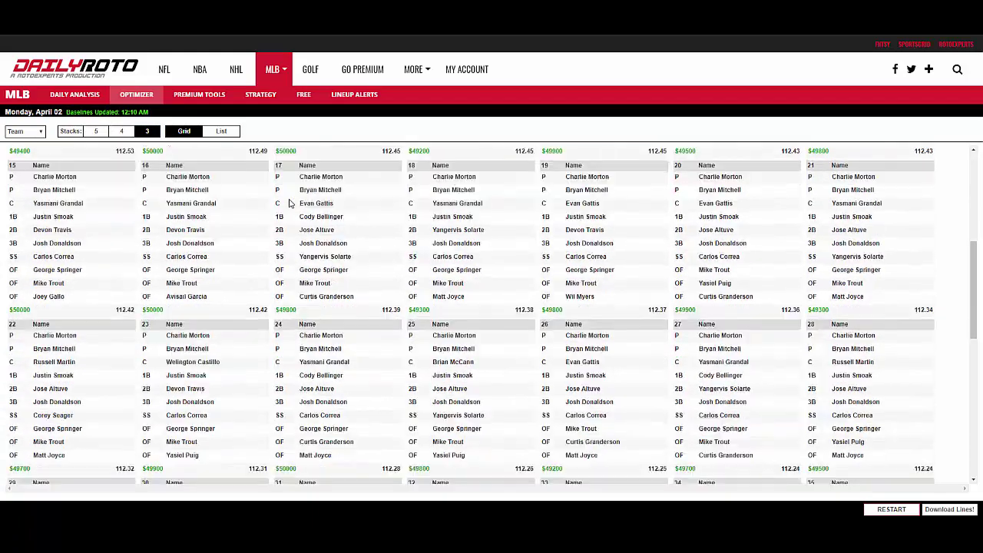
pyautogui.scroll(13, 290, 202)
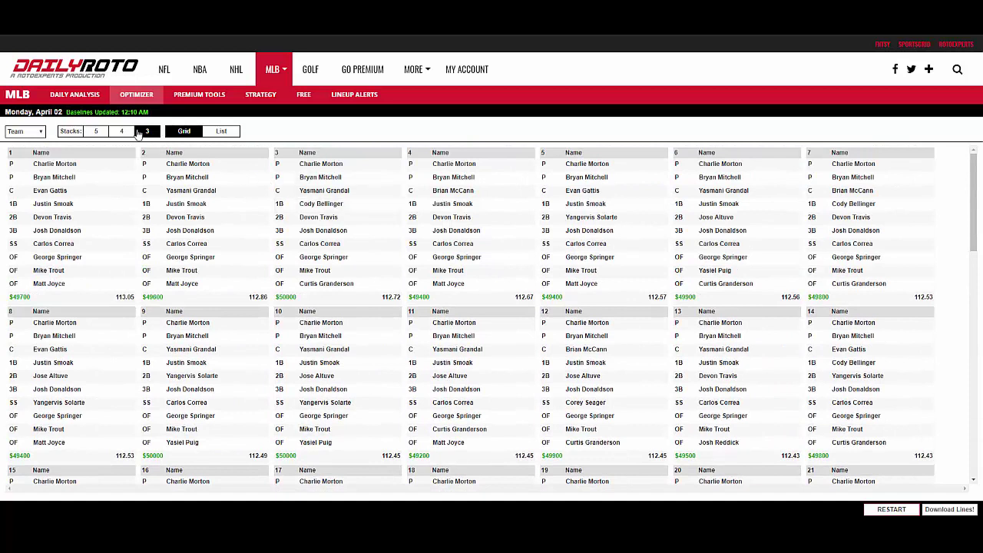
# Step: Filter lineups to HOU stacks and compare 4- and 5-player stack sizes
pyautogui.click(42, 132)
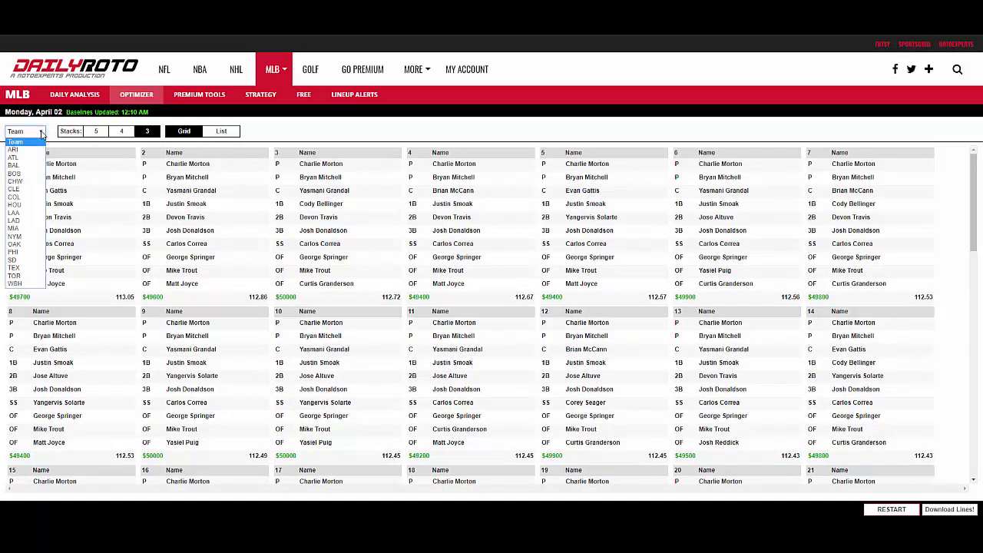
pyautogui.click(30, 206)
pyautogui.scroll(-3, 312, 221)
pyautogui.scroll(-5, 312, 221)
pyautogui.scroll(8, 312, 221)
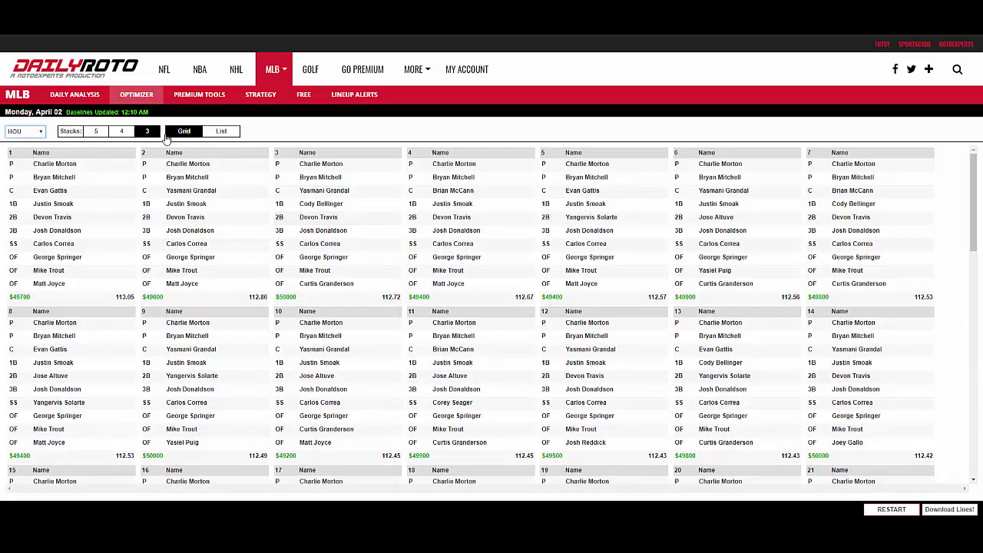
pyautogui.click(121, 132)
pyautogui.click(97, 131)
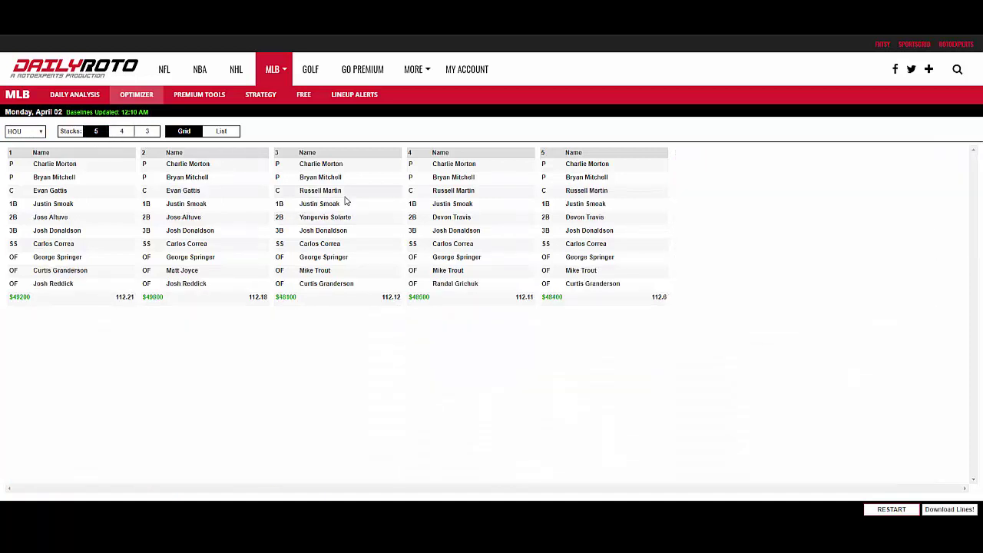
# Step: Switch the team filter to LAD, trying 4- then 3-player stacks
pyautogui.click(31, 131)
pyautogui.click(14, 220)
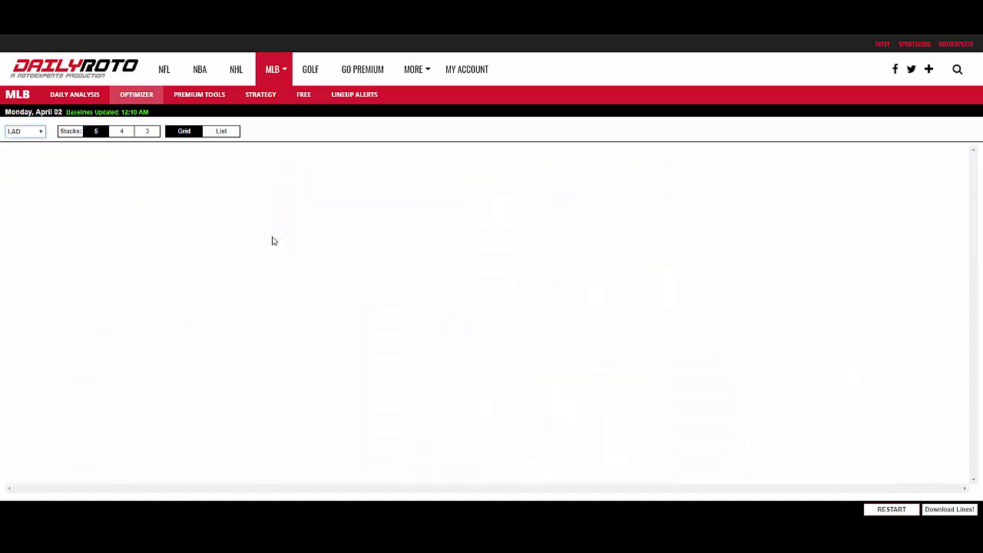
pyautogui.click(123, 131)
pyautogui.click(154, 135)
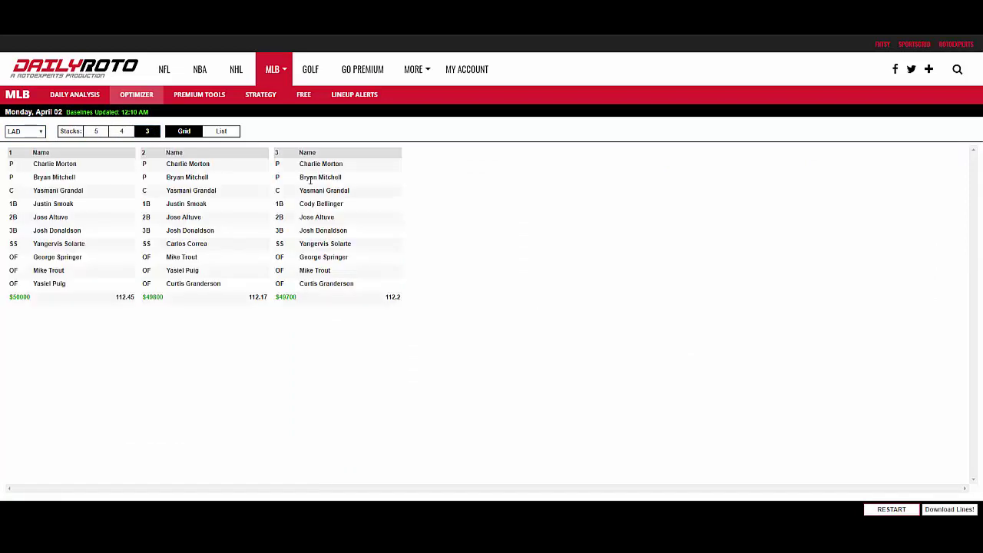
# Step: Filter to NYM stacks, trying 5-player before settling on 4-player stacks
pyautogui.click(35, 134)
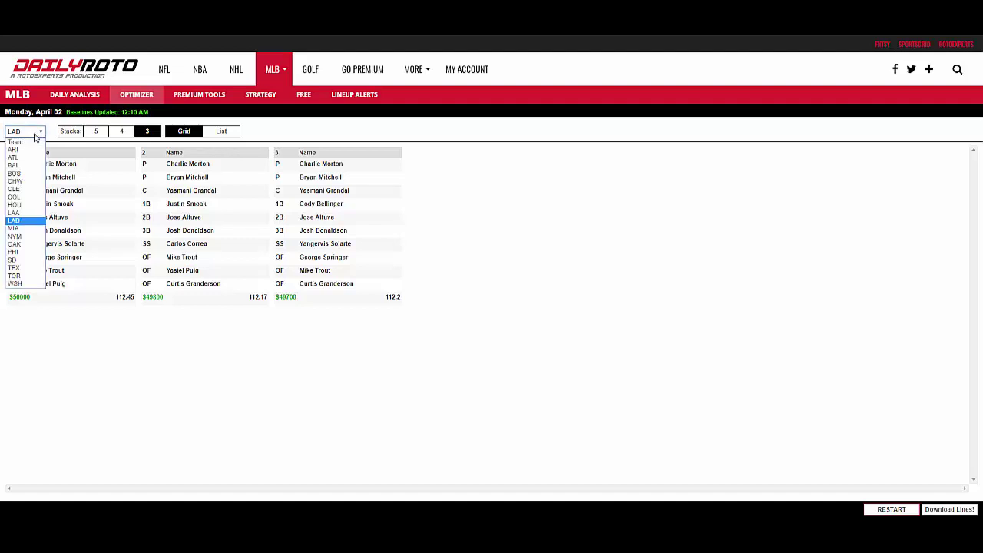
pyautogui.click(25, 242)
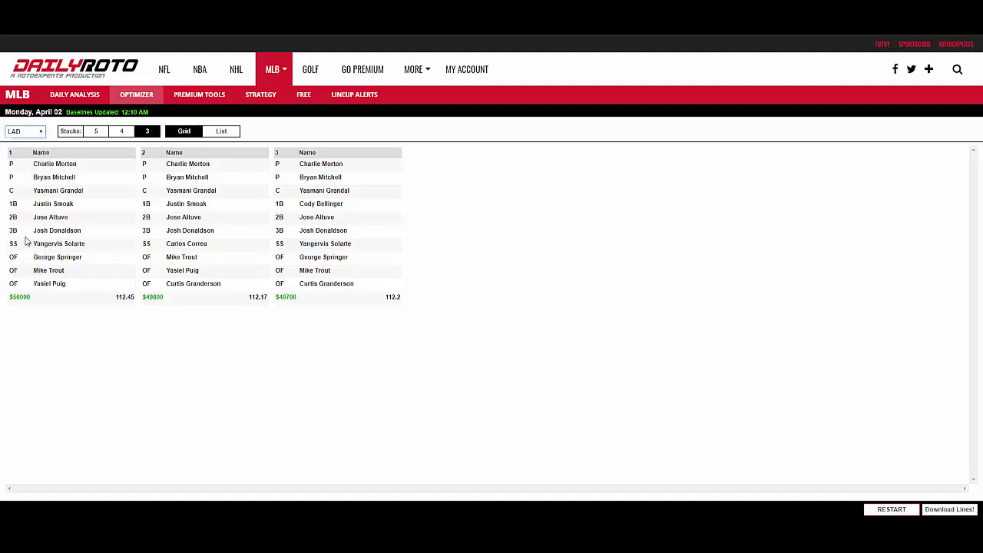
pyautogui.click(120, 135)
pyautogui.click(96, 134)
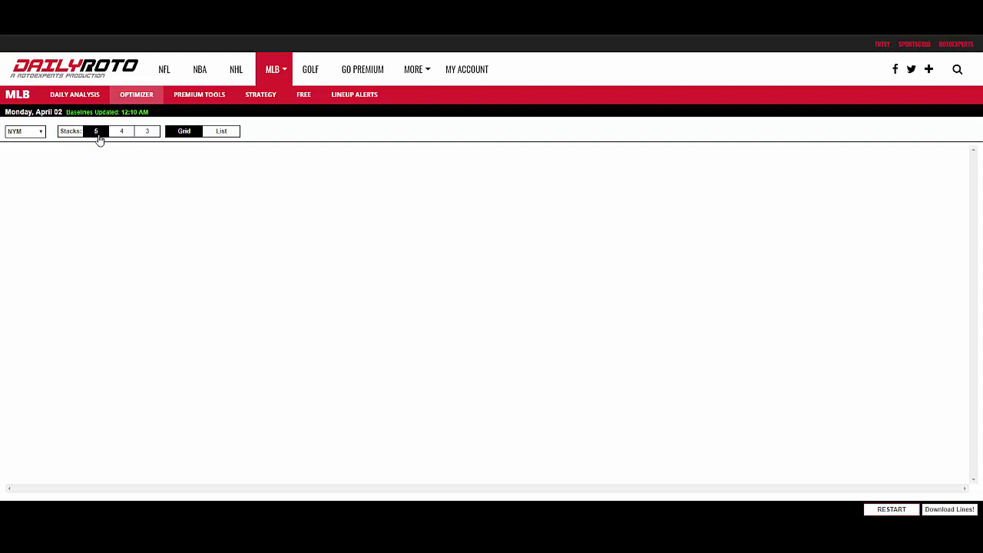
pyautogui.click(121, 137)
# Step: Try TEX 5-player stacks, then return the team filter to HOU
pyautogui.click(41, 132)
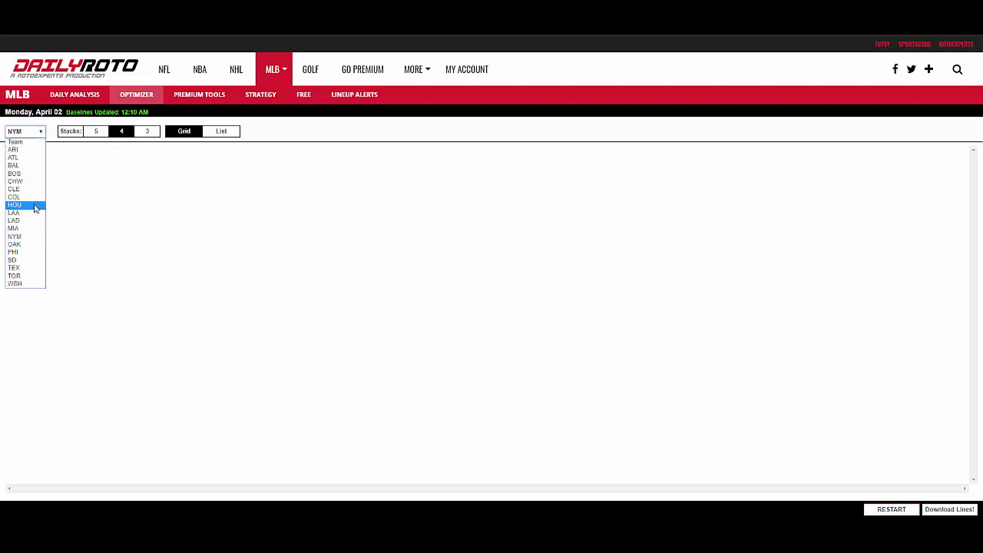
pyautogui.click(33, 269)
pyautogui.click(96, 132)
pyautogui.click(40, 133)
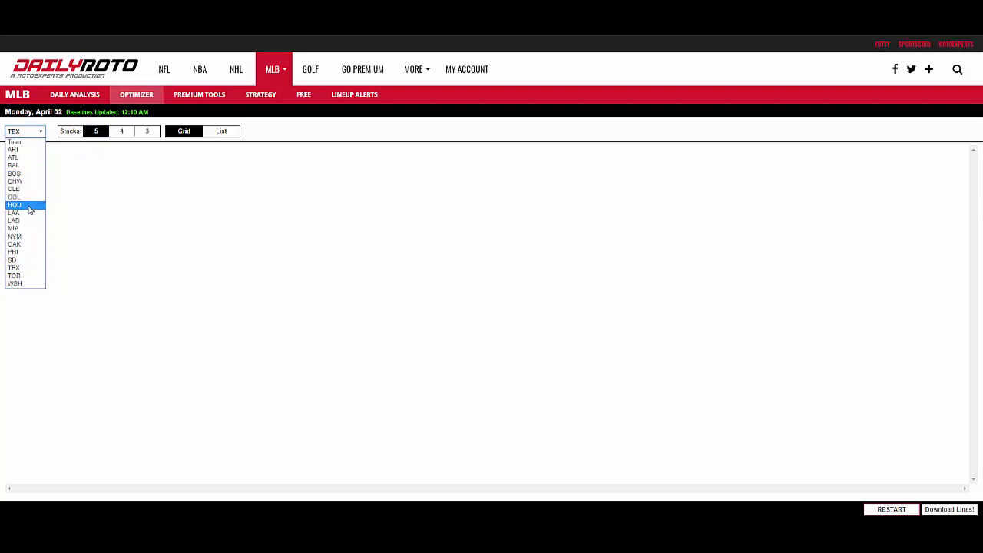
pyautogui.click(84, 208)
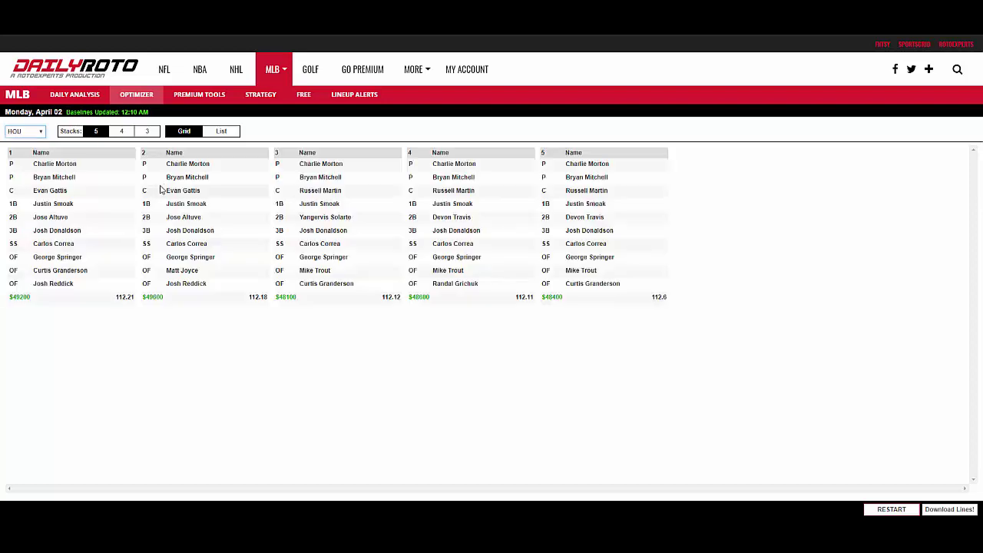
# Step: Set HOU to 3-player stacks, download lines (19).csv and open it in Excel
pyautogui.click(146, 133)
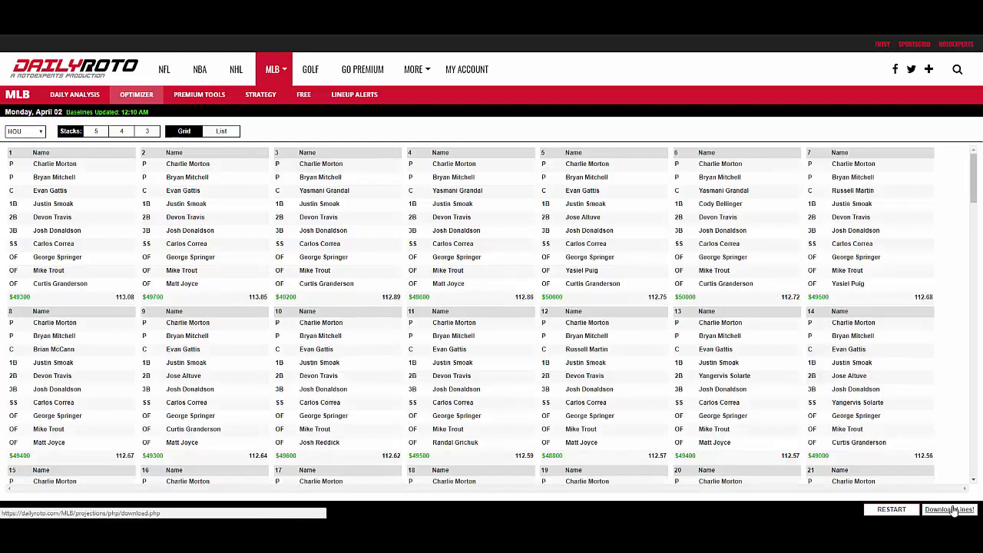
pyautogui.click(953, 510)
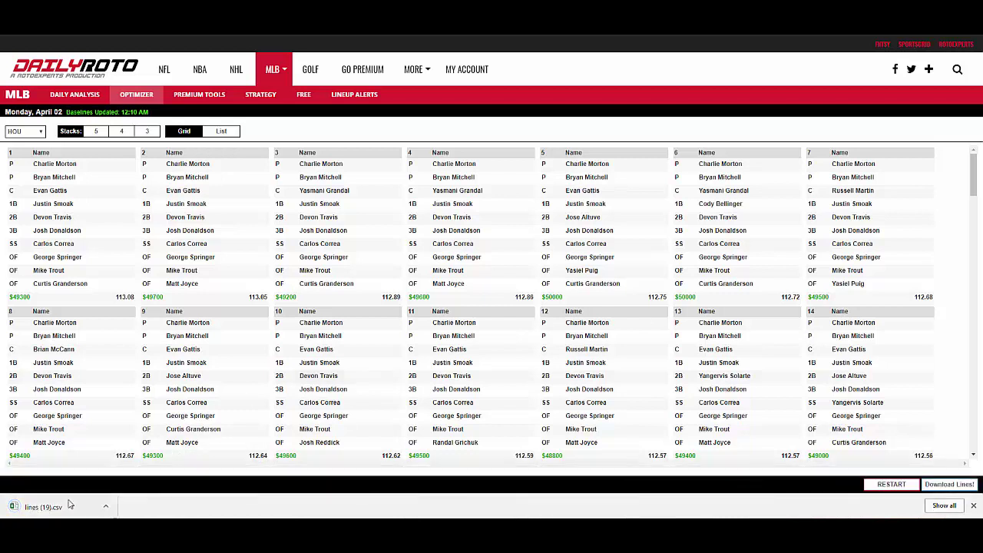
pyautogui.click(68, 507)
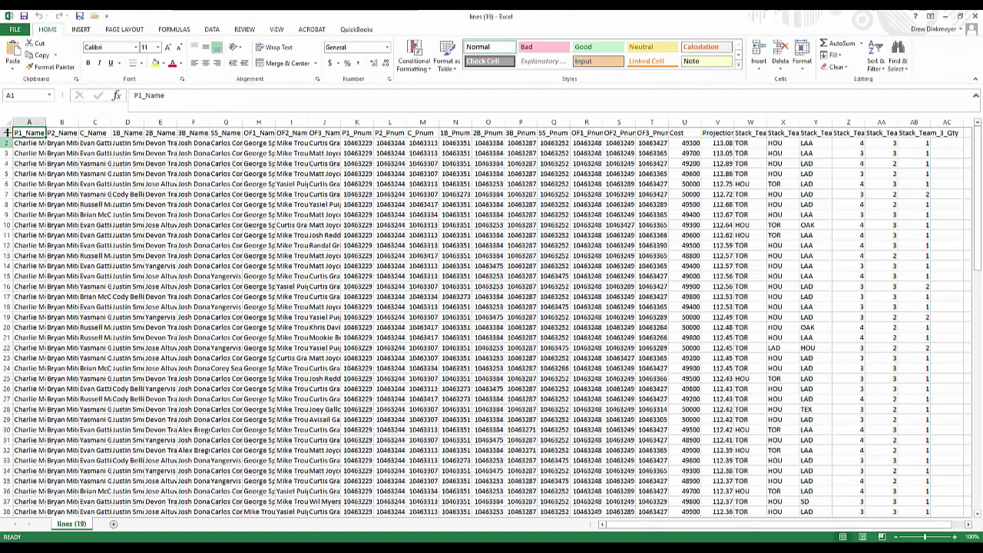
# Step: Auto-fit every column of the lines (19) sheet to its contents
pyautogui.click(6, 123)
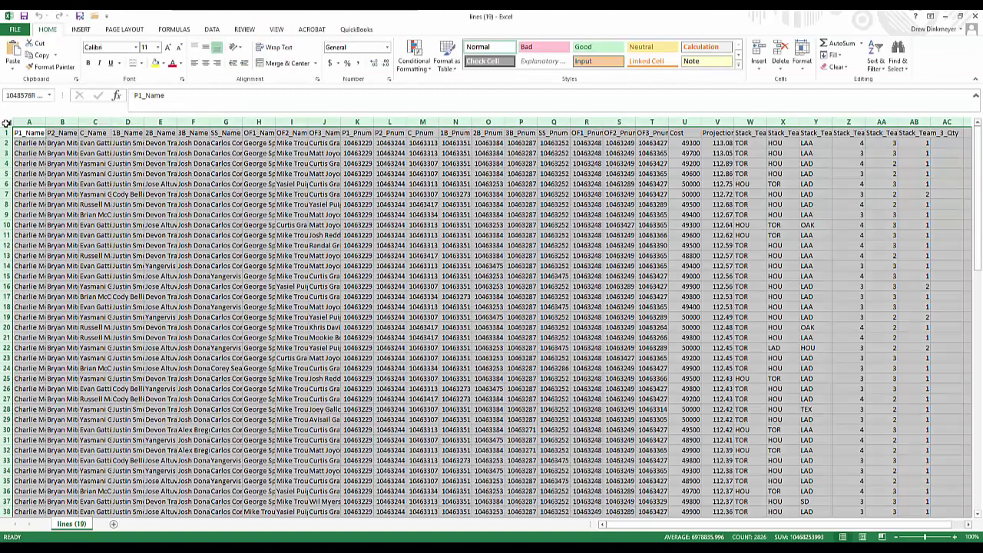
pyautogui.doubleClick(45, 121)
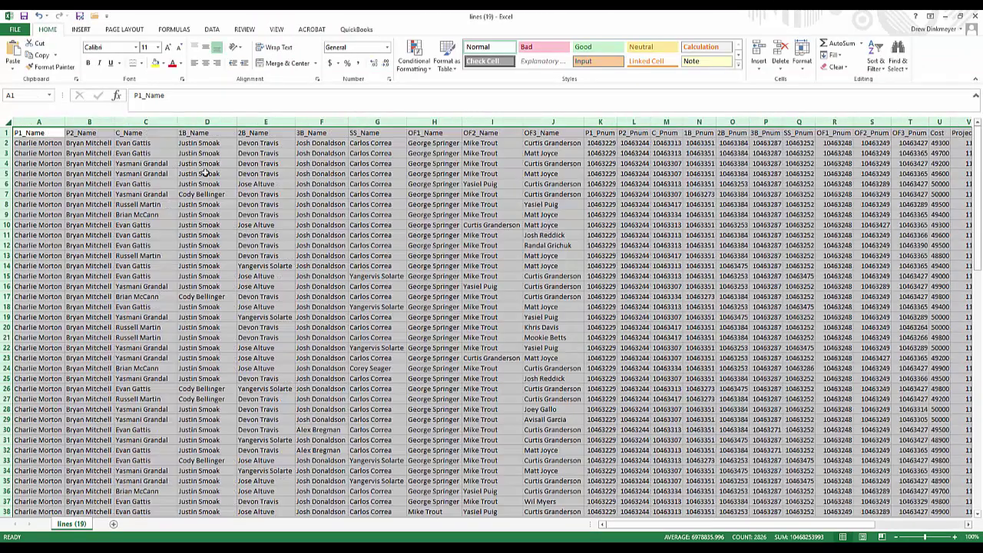
pyautogui.click(603, 145)
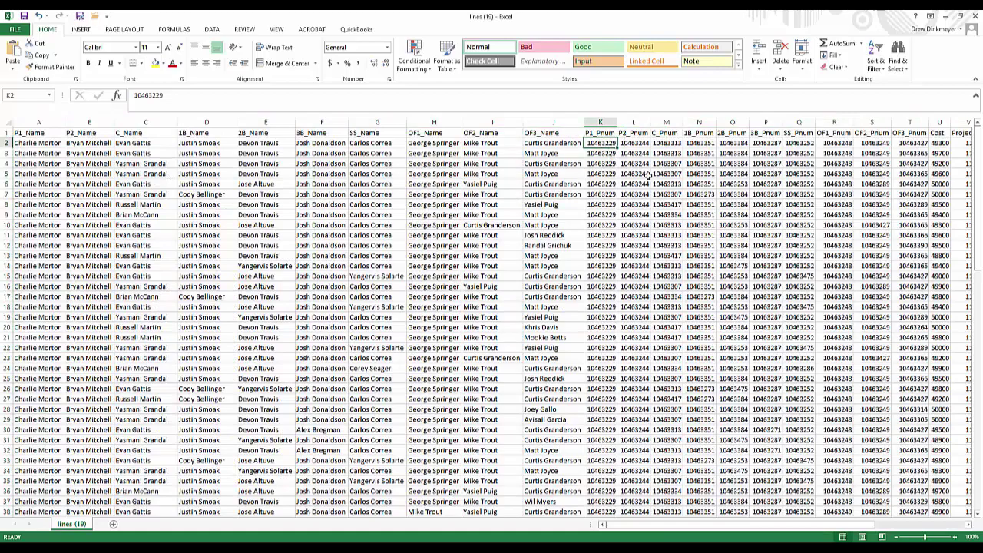
pyautogui.moveTo(734, 524); pyautogui.dragTo(838, 541)
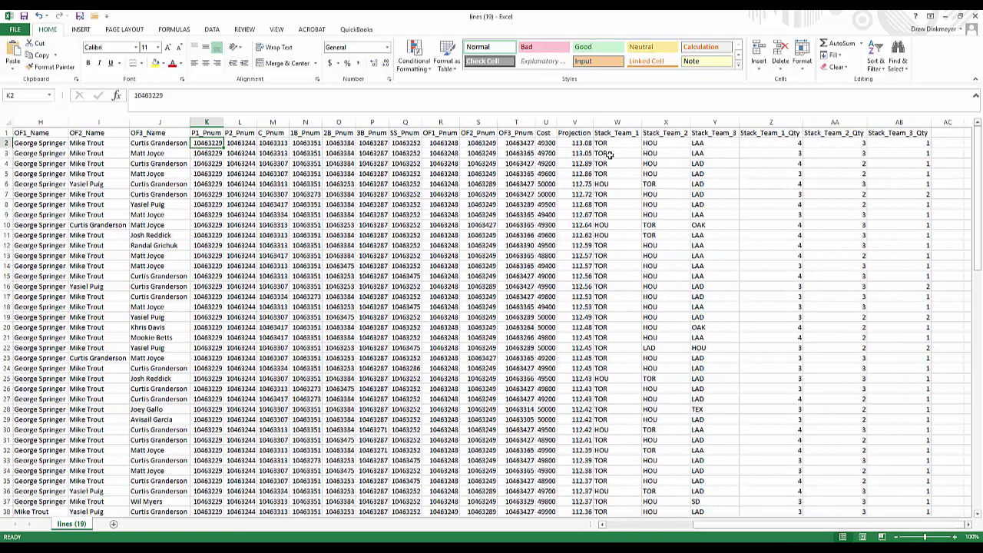
# Step: Inspect the first lineup's Stack_Team_1, 2 and 3 values and their quantities
pyautogui.click(610, 144)
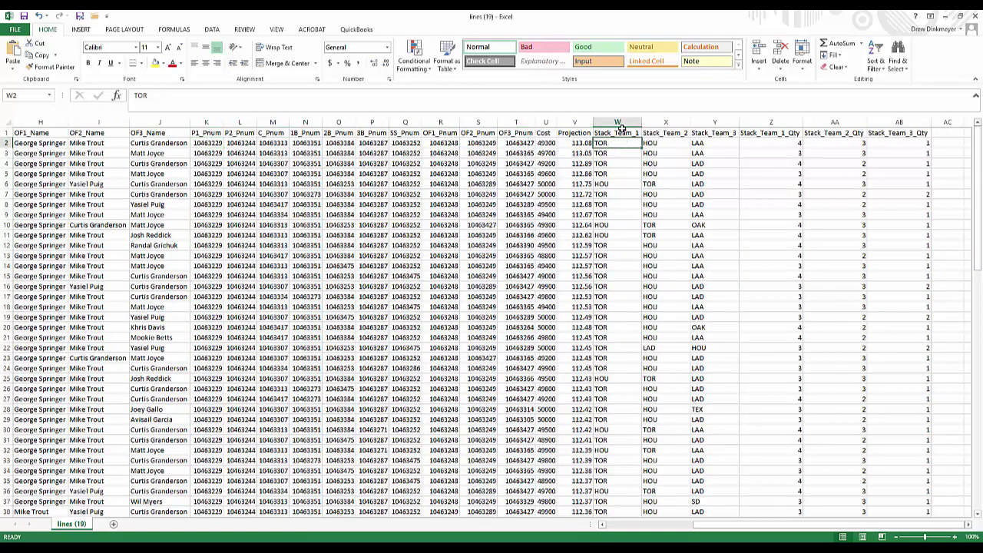
pyautogui.click(761, 144)
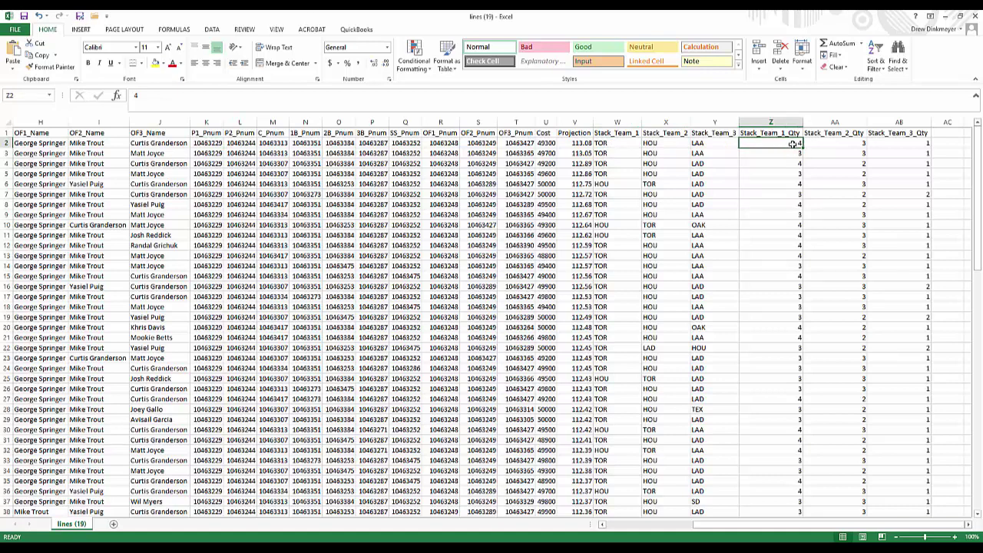
pyautogui.click(680, 144)
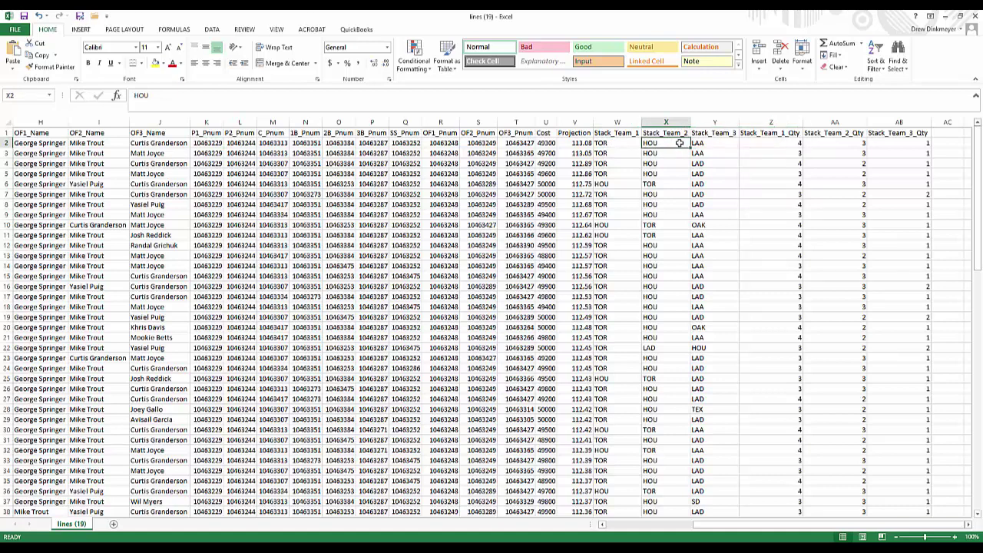
pyautogui.click(819, 144)
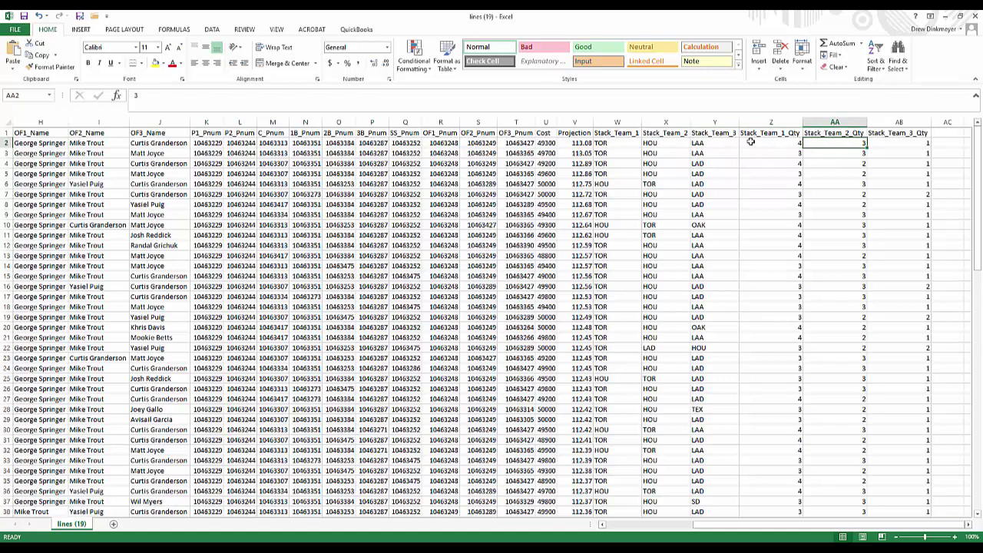
pyautogui.click(727, 144)
pyautogui.click(919, 143)
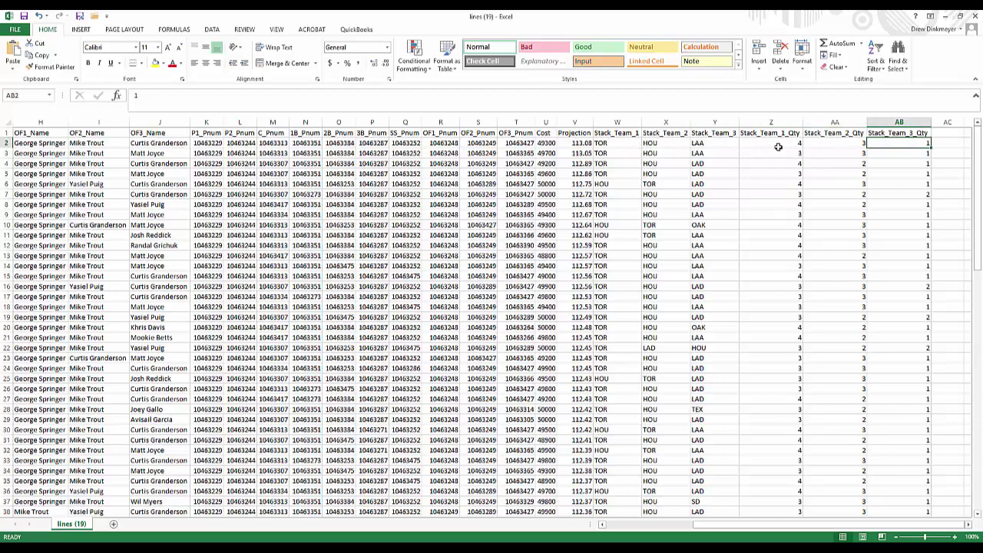
pyautogui.click(629, 145)
pyautogui.click(651, 146)
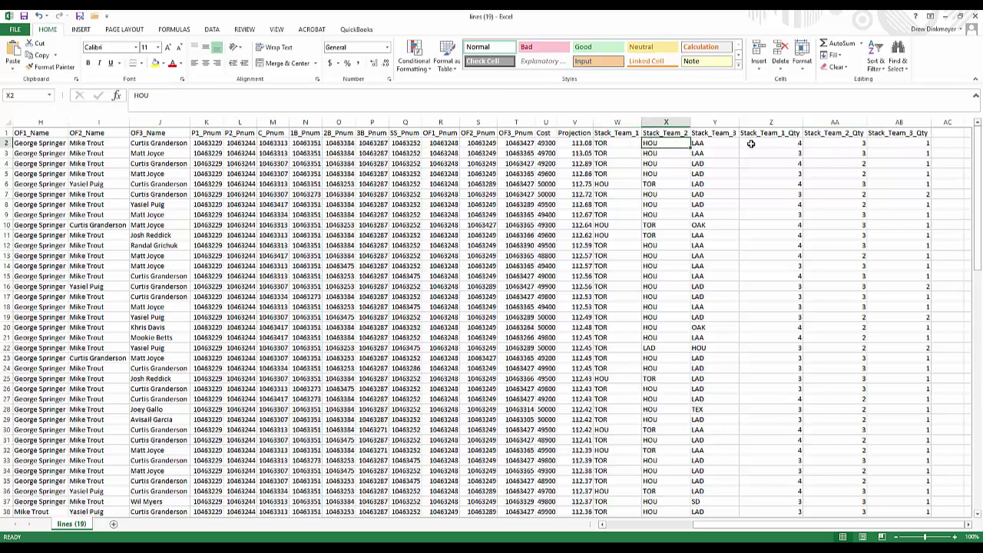
pyautogui.click(718, 144)
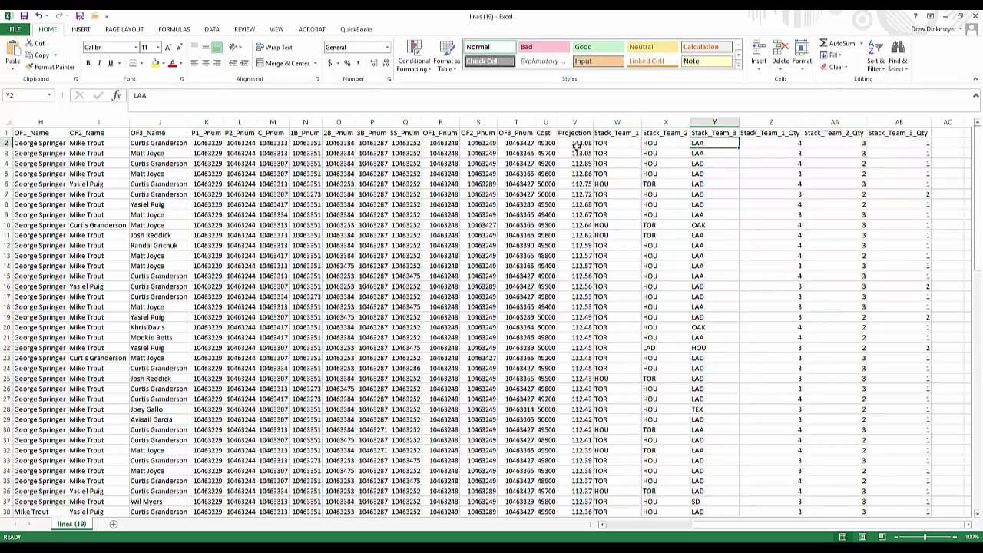
# Step: Check the top lineup's 49300 cost and select the whole sheet
pyautogui.click(550, 145)
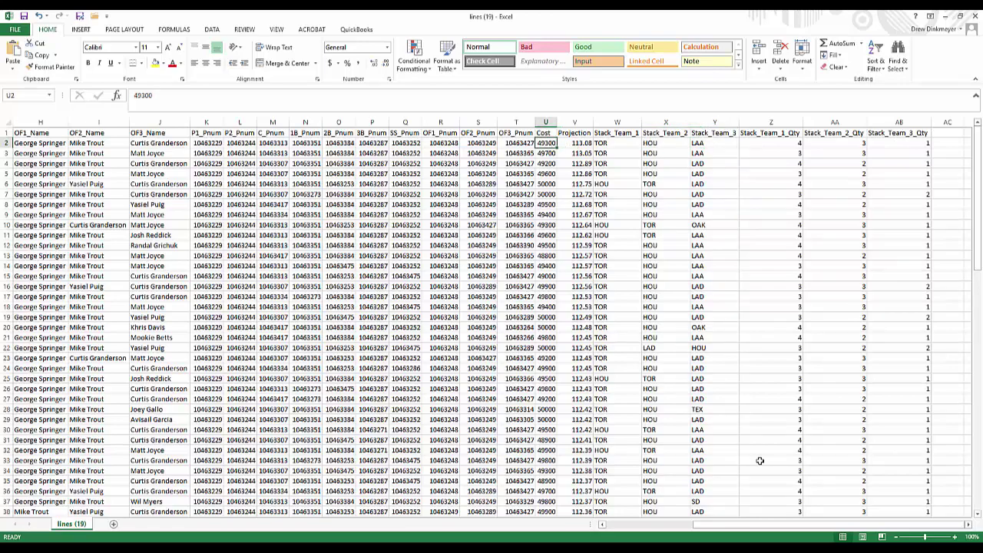
pyautogui.hscroll(-5, 763, 516)
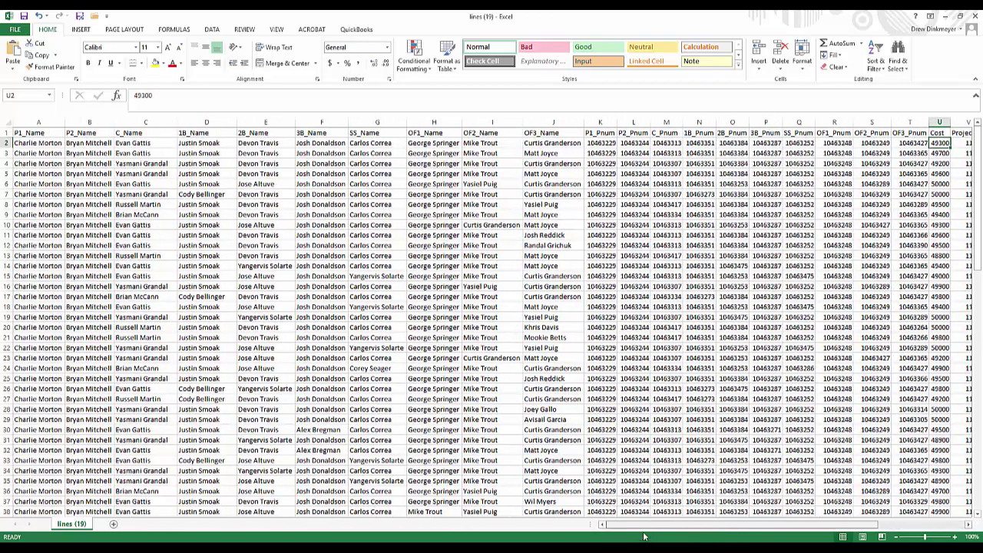
pyautogui.hscroll(5, 733, 513)
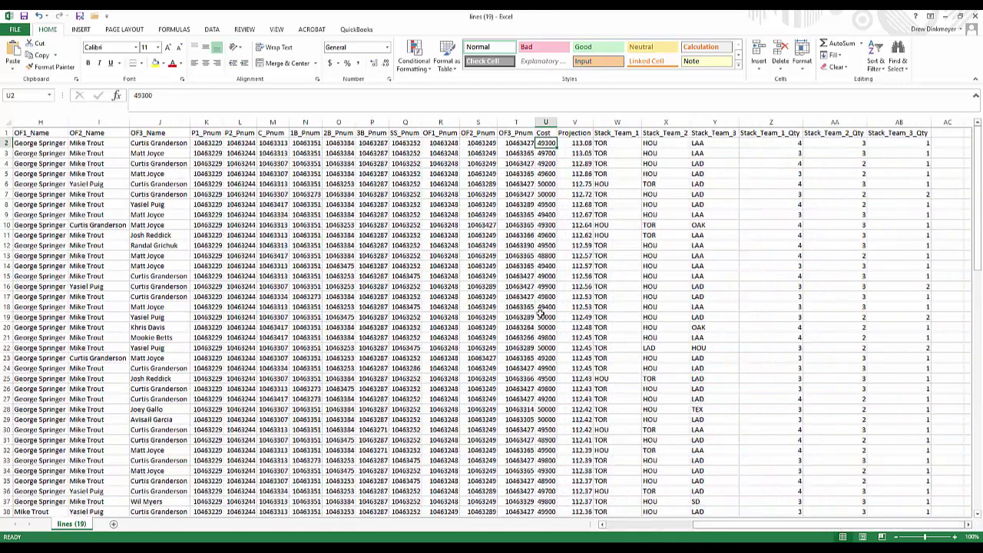
pyautogui.click(10, 125)
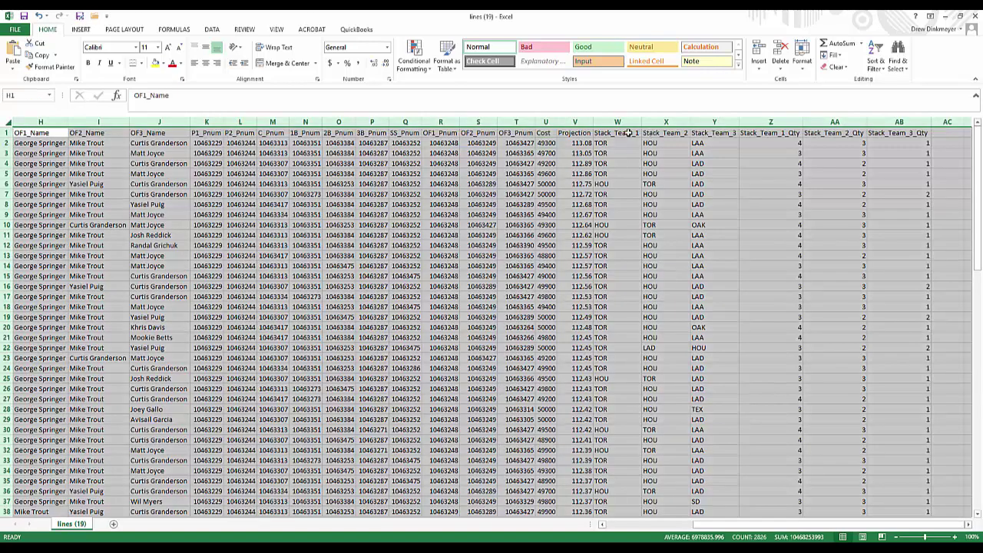
# Step: Sort the sheet by Stack_Team_1, Values, A to Z
pyautogui.click(212, 29)
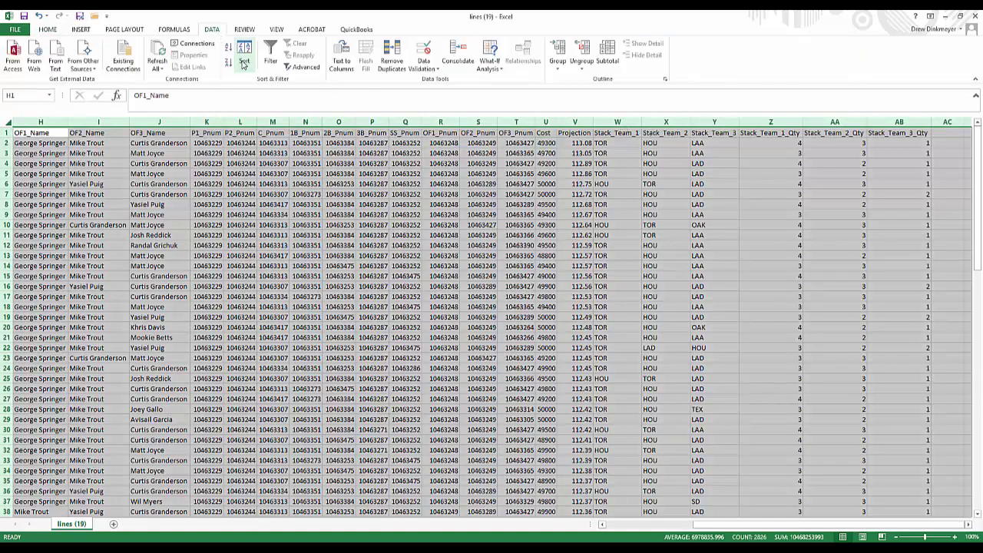
pyautogui.click(244, 55)
pyautogui.click(223, 307)
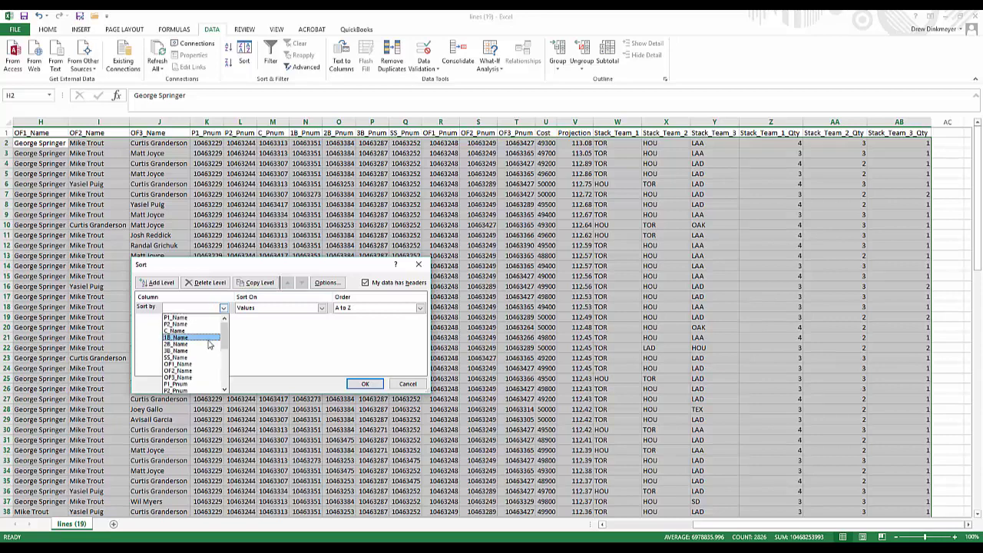
pyautogui.scroll(-2, 209, 350)
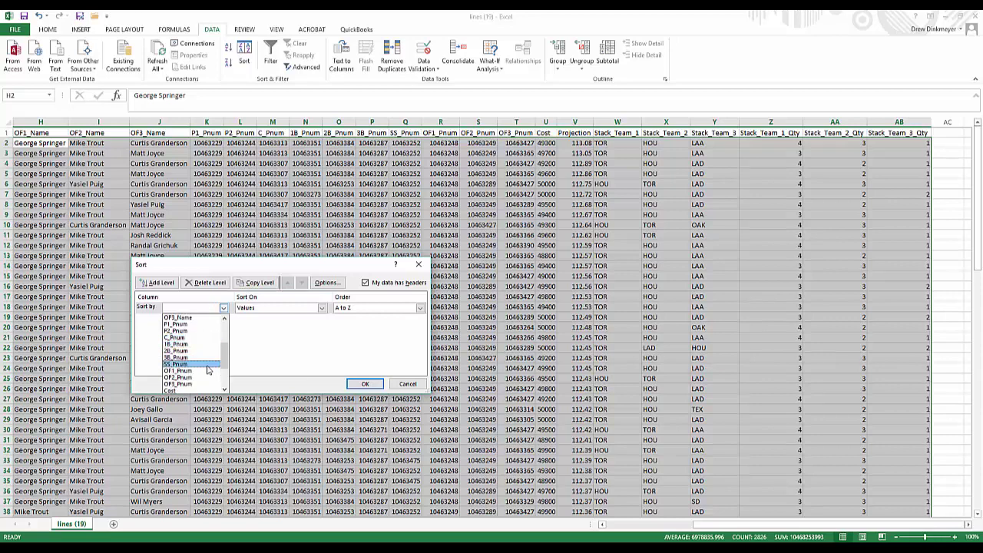
pyautogui.scroll(-2, 207, 371)
pyautogui.click(207, 364)
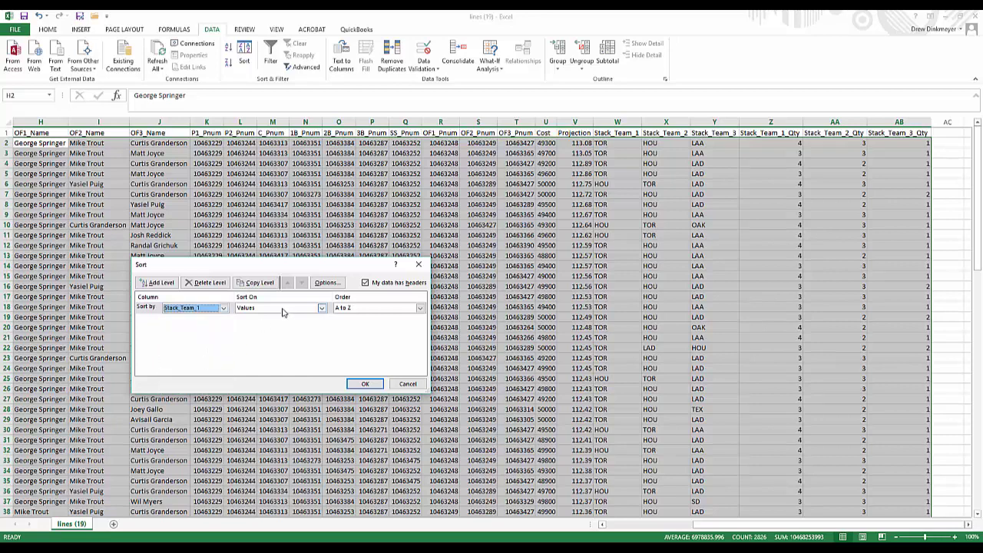
pyautogui.click(365, 383)
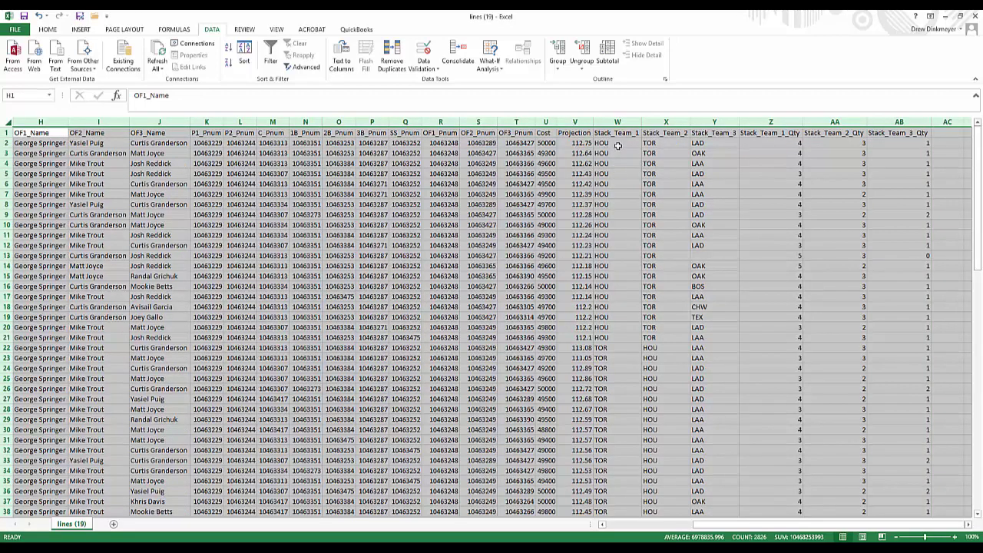
# Step: Review the first lineup's stack quantity and select the first four lineups' player IDs
pyautogui.click(770, 143)
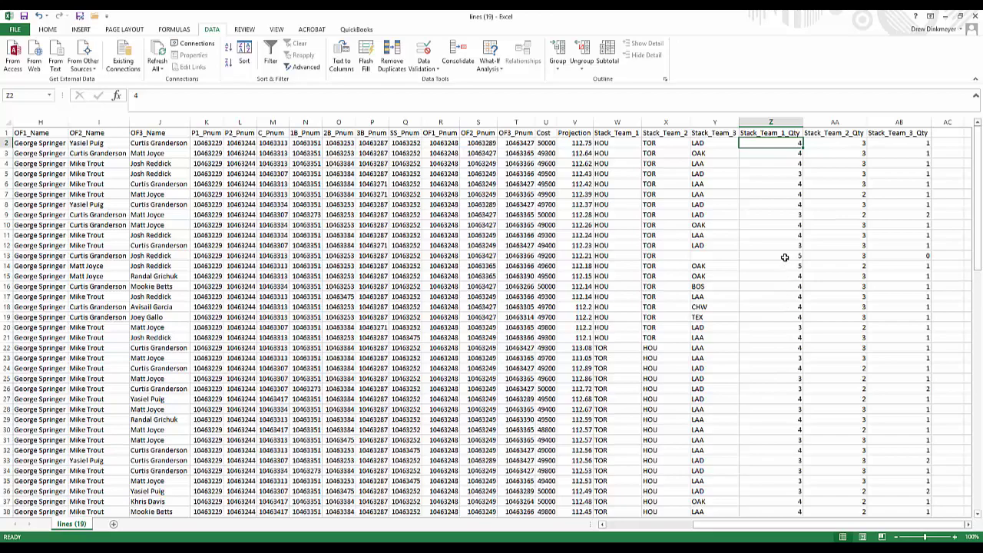
pyautogui.moveTo(664, 530); pyautogui.dragTo(611, 531)
pyautogui.click(306, 236)
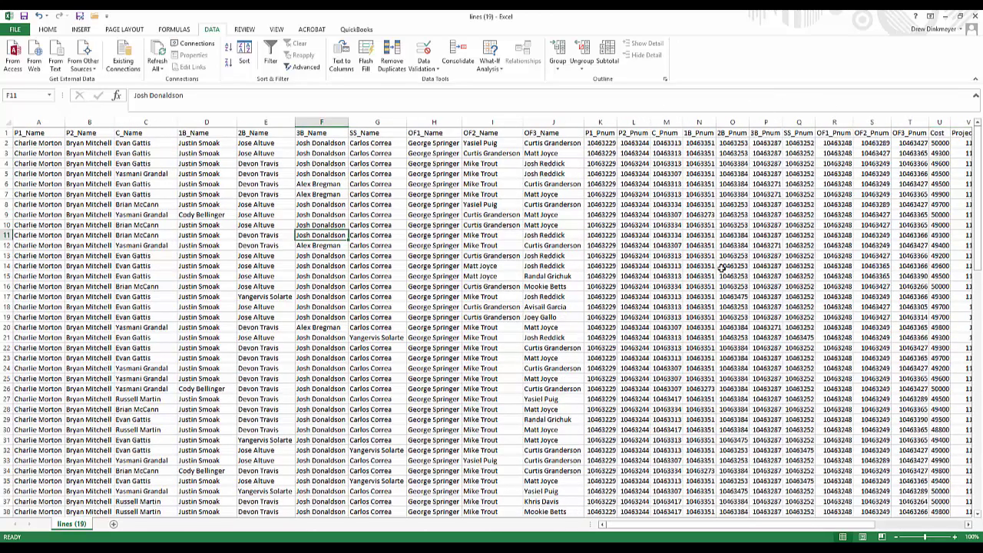
pyautogui.click(603, 143)
pyautogui.moveTo(603, 140); pyautogui.dragTo(754, 176)
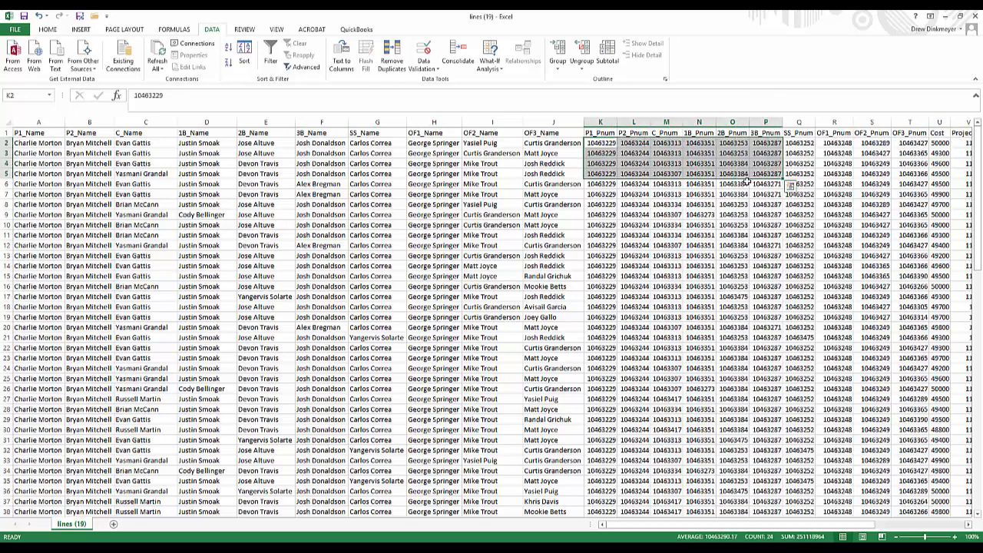
# Step: Close lines (19) without saving and load the FanDuel: Main (9) slate
pyautogui.click(973, 18)
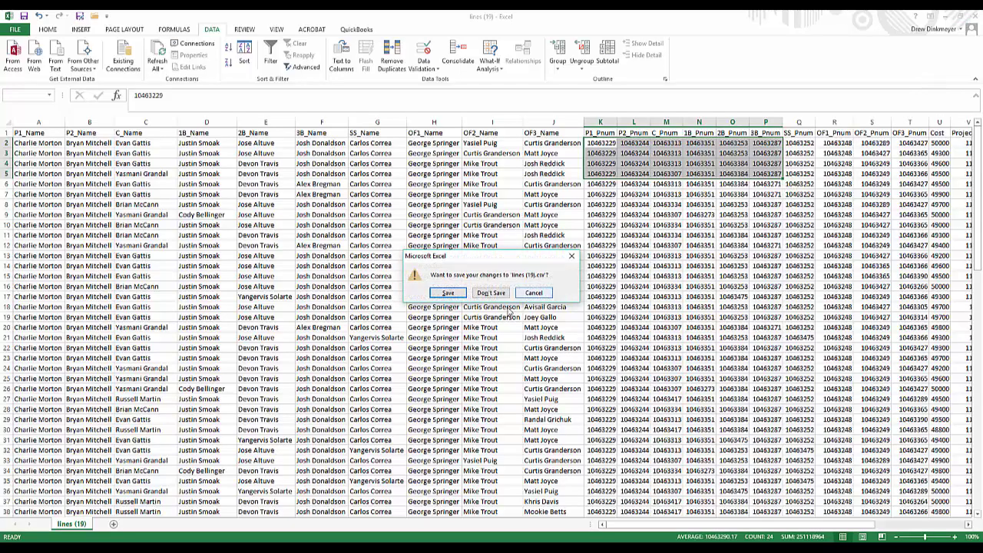
pyautogui.click(492, 292)
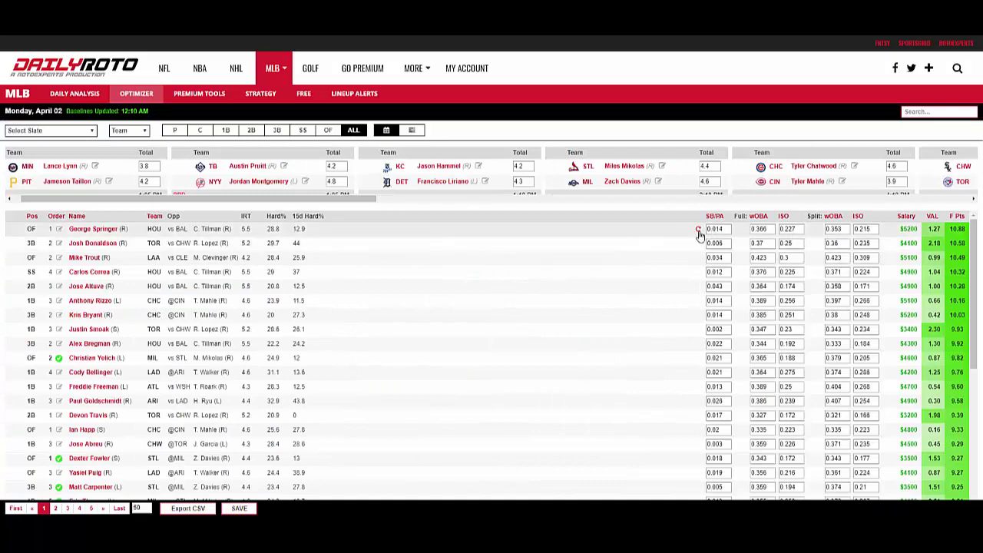
pyautogui.click(73, 133)
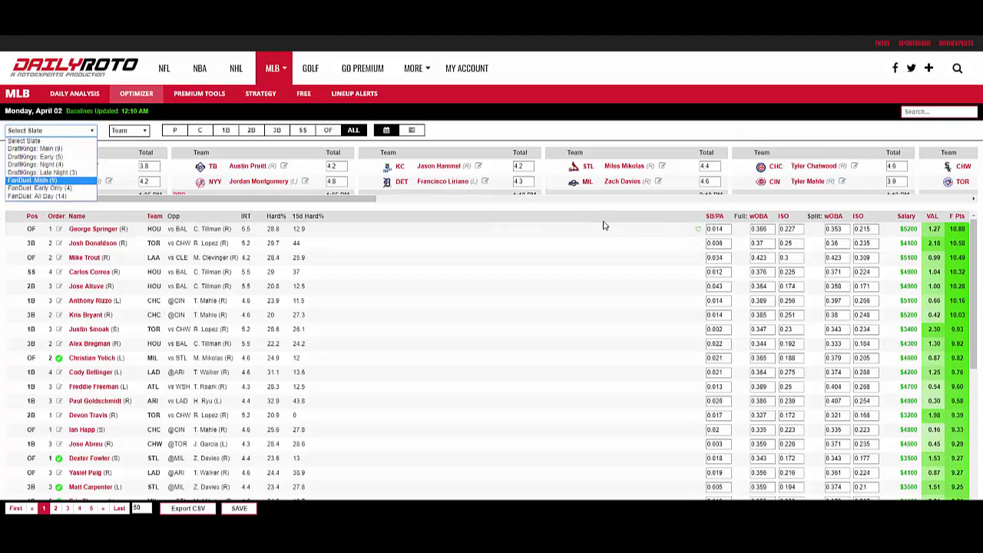
pyautogui.press('Return')
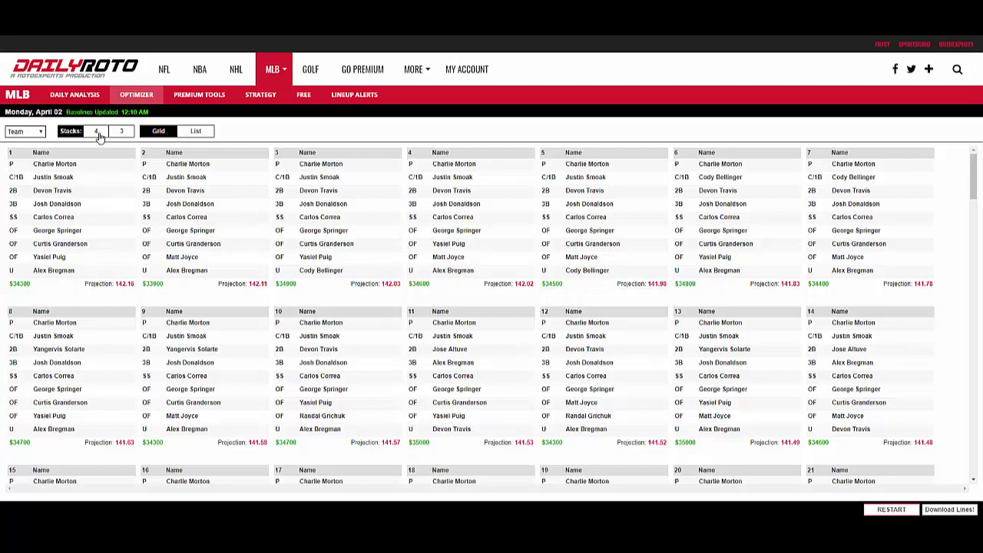
# Step: Pick 4-player stacks, try HOU and TOR, settle on LAD, and download the lines
pyautogui.click(98, 133)
pyautogui.click(123, 132)
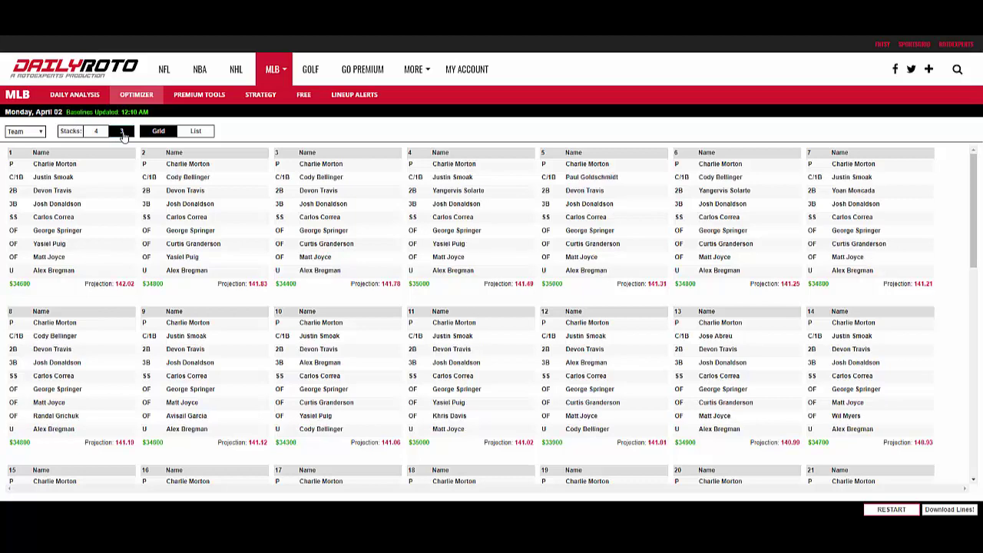
pyautogui.click(28, 134)
pyautogui.click(28, 206)
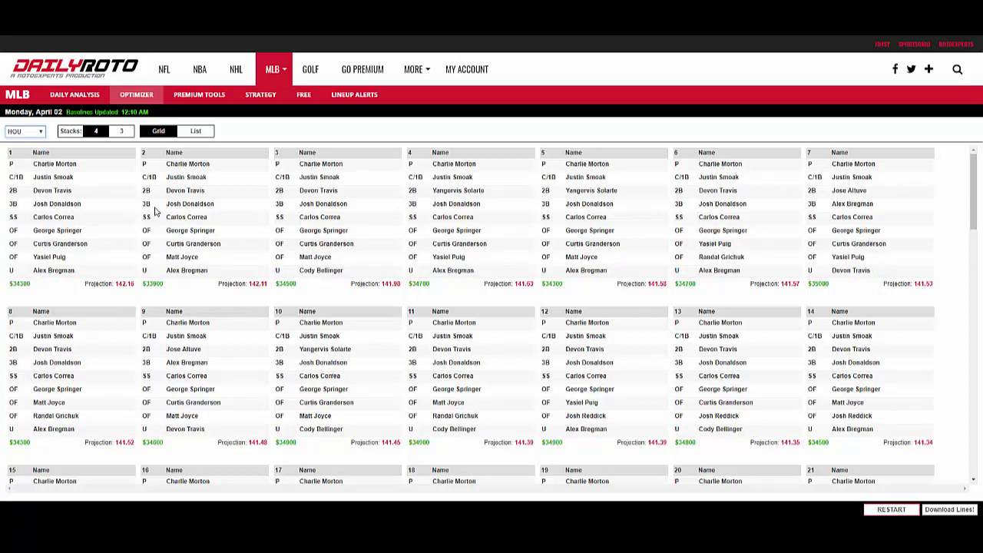
pyautogui.click(40, 132)
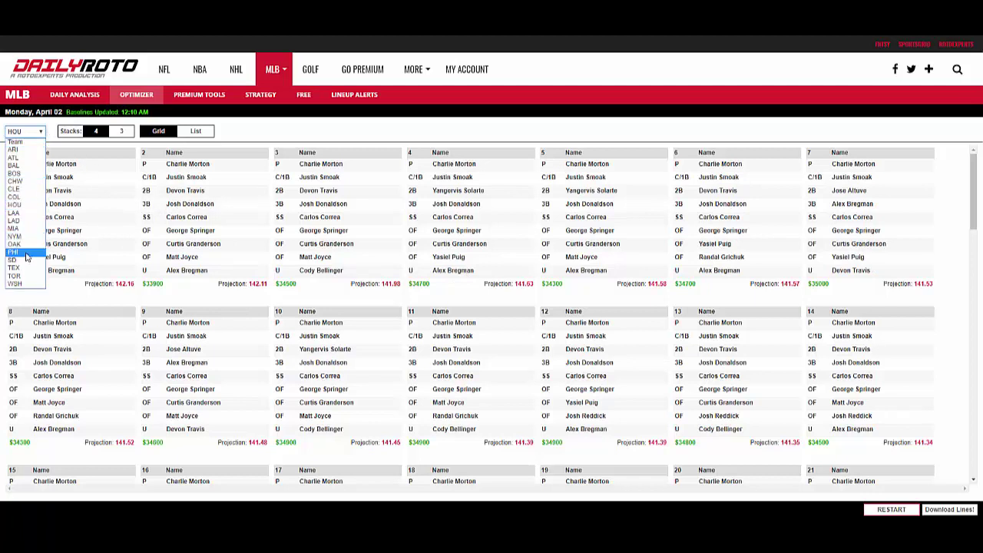
pyautogui.click(27, 277)
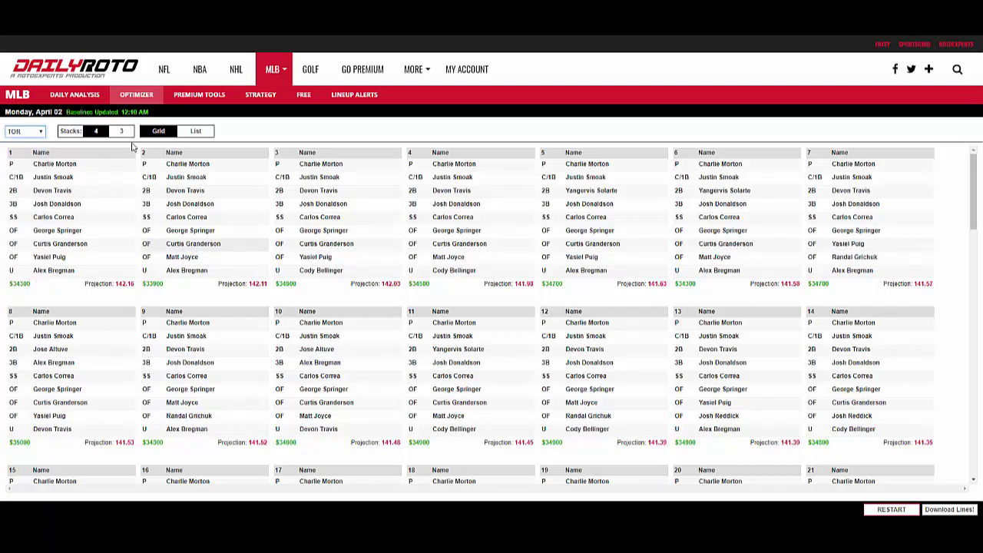
pyautogui.click(27, 132)
pyautogui.press('Return')
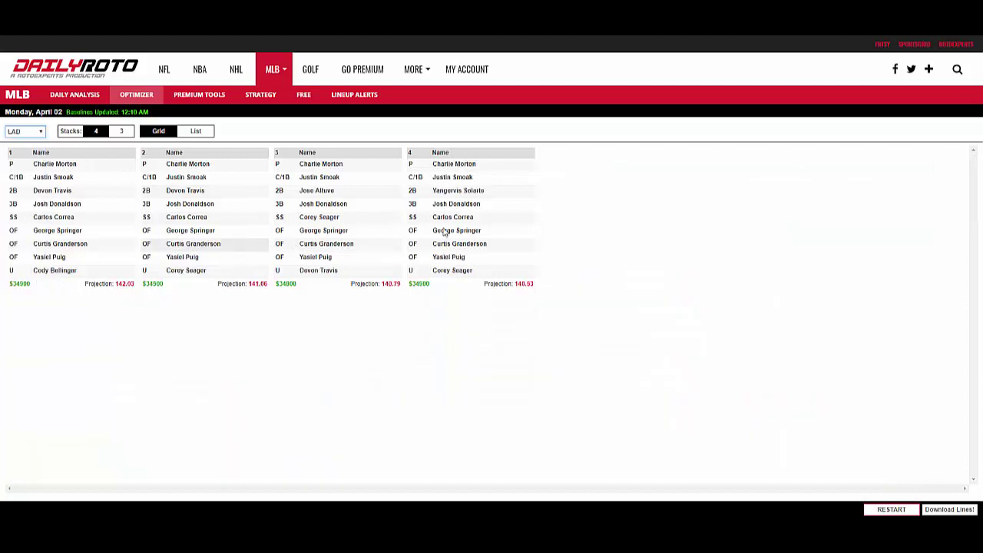
pyautogui.click(949, 509)
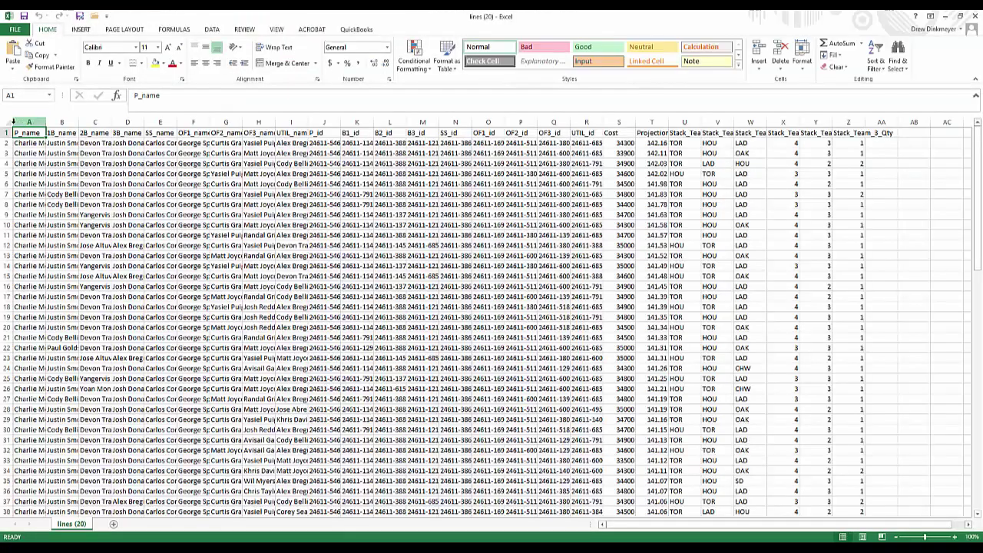
# Step: Auto-fit all lines (20) columns and select the player IDs and costs for 22 lineups
pyautogui.click(7, 123)
pyautogui.doubleClick(45, 122)
pyautogui.click(549, 193)
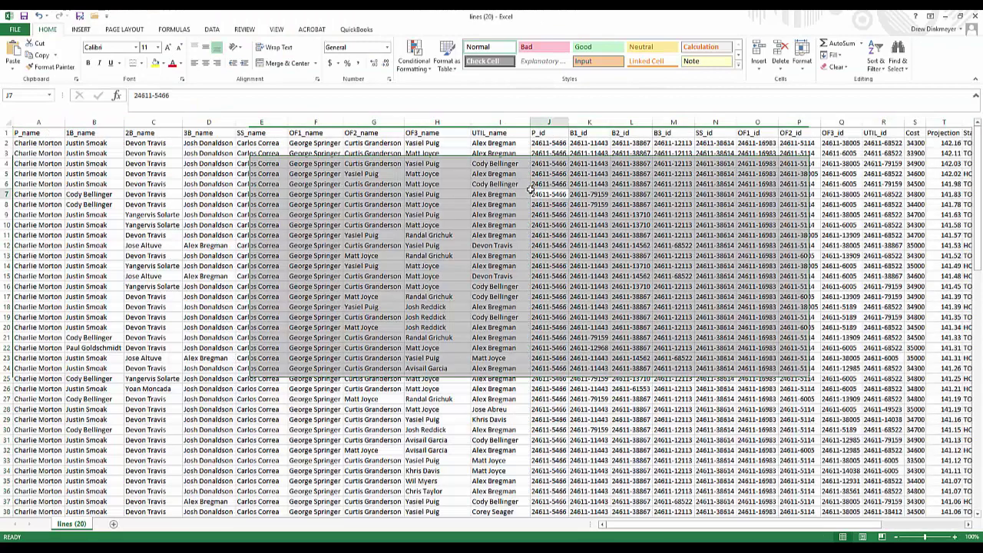
pyautogui.moveTo(548, 143); pyautogui.dragTo(906, 361)
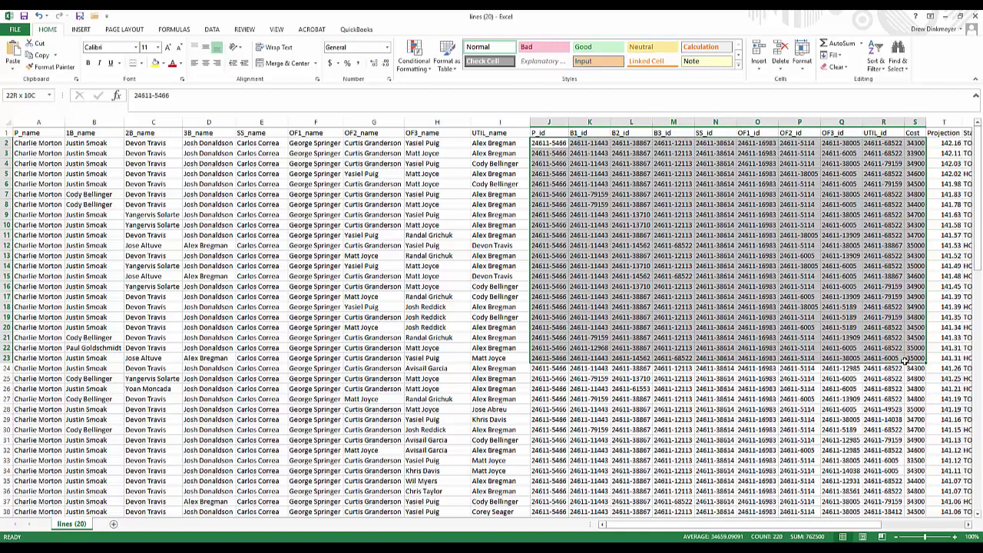
pyautogui.moveTo(906, 361); pyautogui.dragTo(907, 361)
pyautogui.hscroll(3, 661, 131)
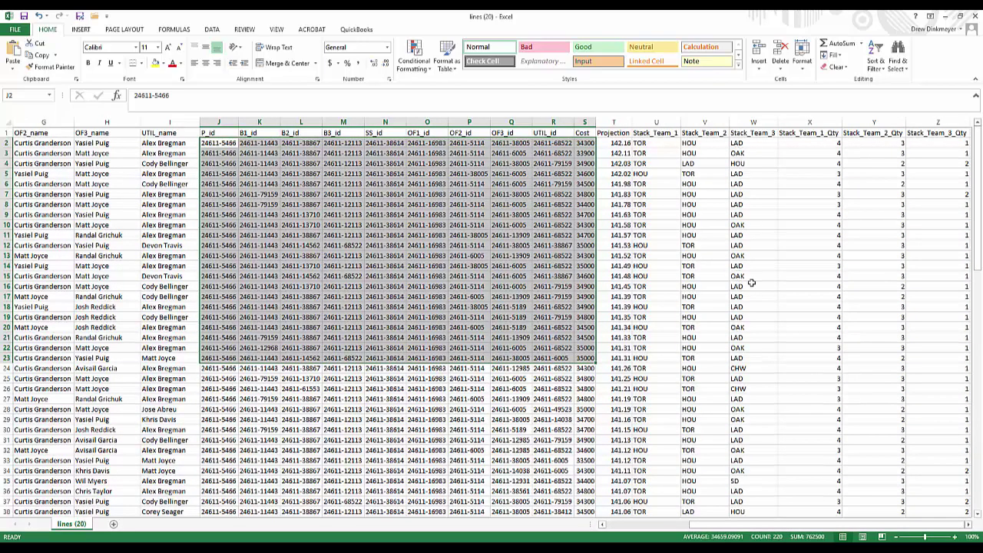
pyautogui.moveTo(863, 530); pyautogui.dragTo(726, 528)
pyautogui.click(330, 266)
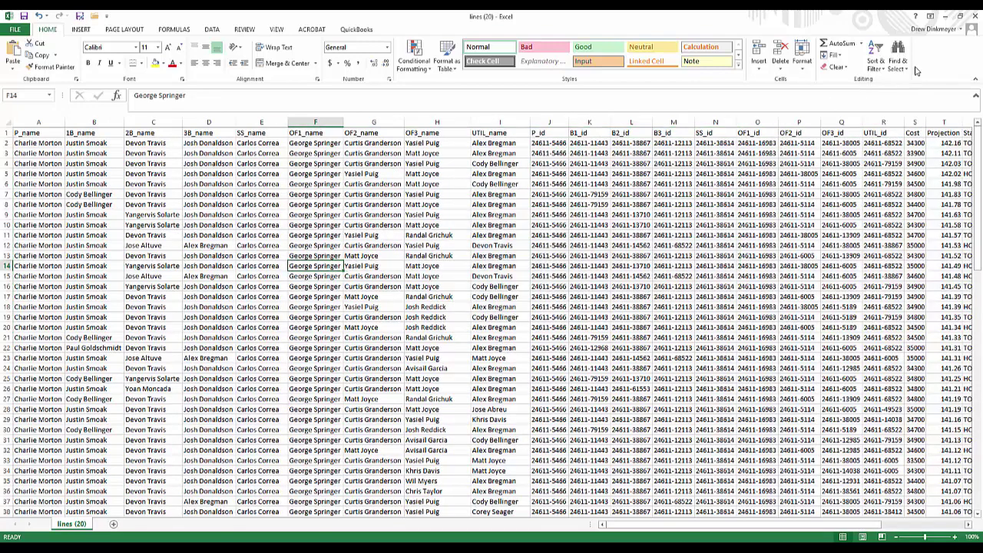
# Step: Close the lines (20) spreadsheet without saving changes
pyautogui.click(975, 16)
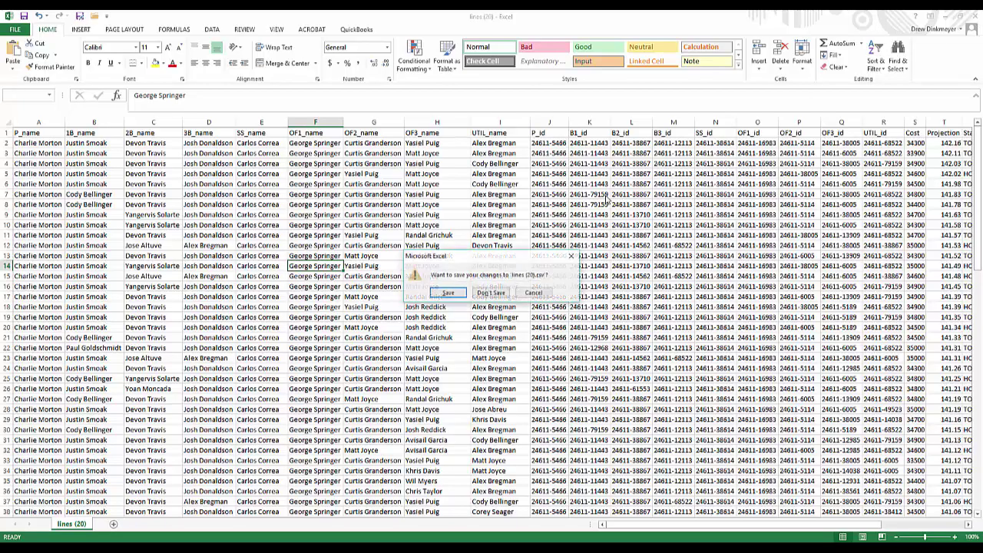
pyautogui.click(487, 293)
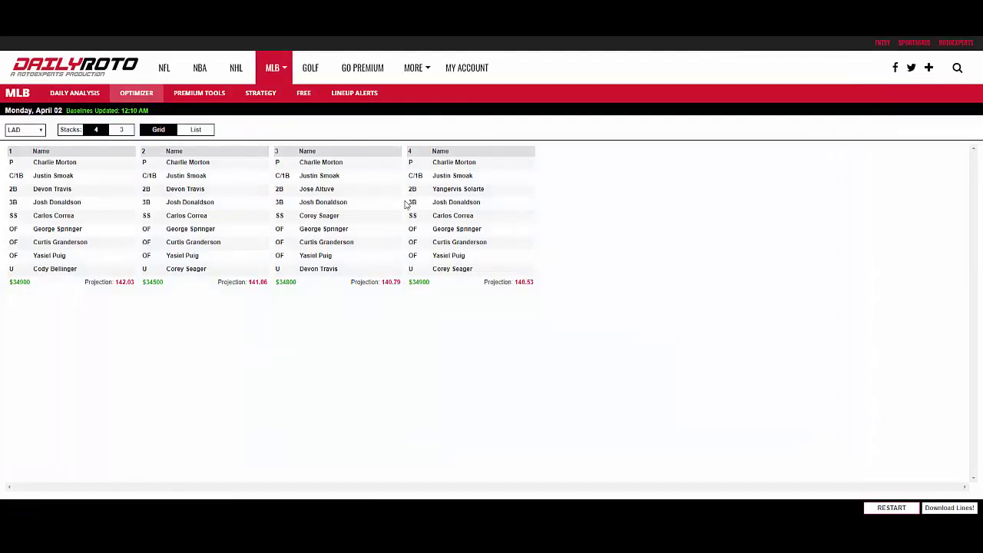